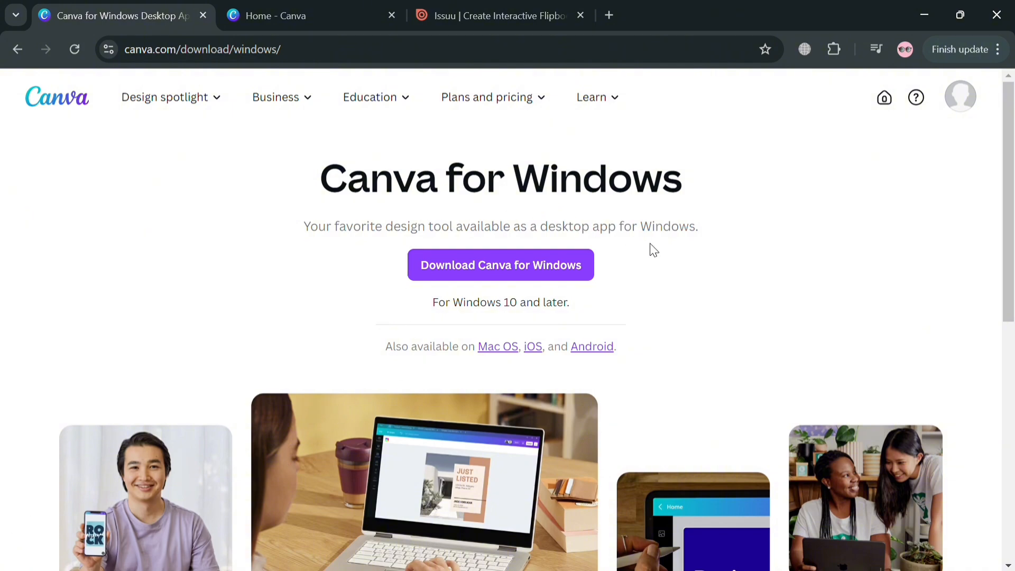
Browse the Canva for Windows download page and its navigation menus
{"action": "scroll", "coordinate": [651, 243], "scroll_direction": "down", "scroll_amount": 5}
{"action": "scroll", "coordinate": [651, 244], "scroll_direction": "up", "scroll_amount": 5}
{"action": "mouse_move", "coordinate": [246, 101]}
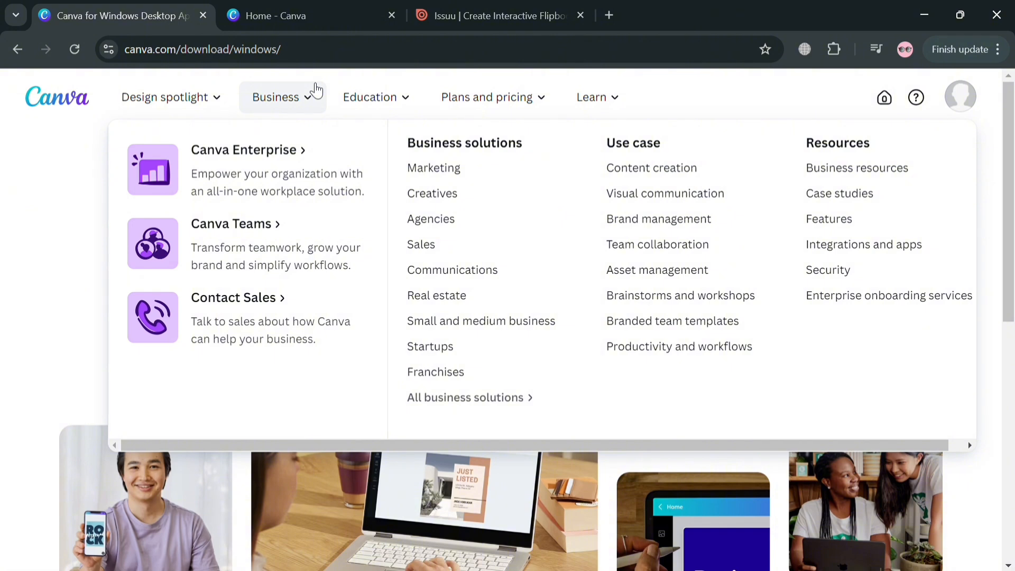
{"action": "mouse_move", "coordinate": [636, 104]}
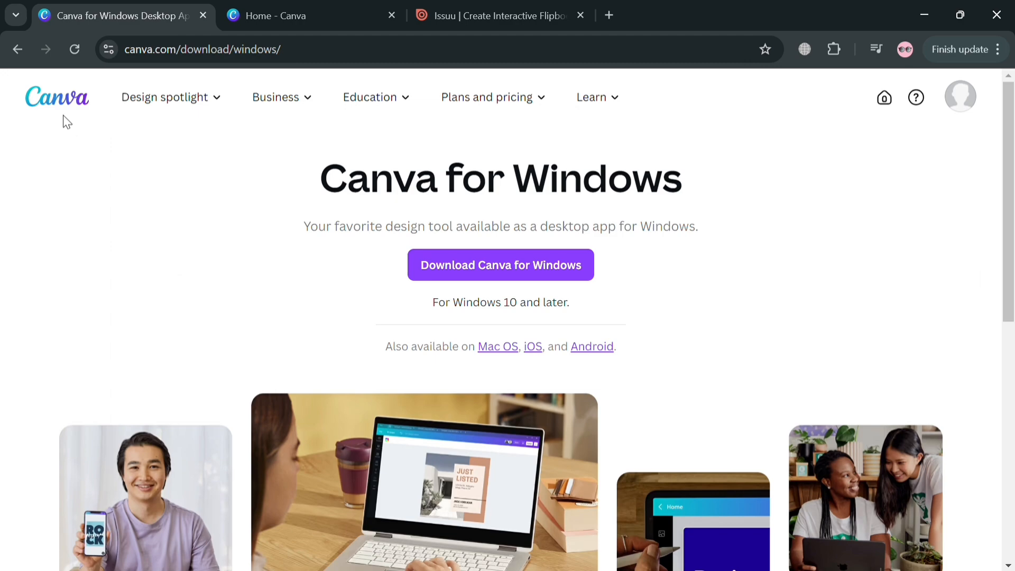
{"action": "scroll", "coordinate": [91, 186], "scroll_direction": "down", "scroll_amount": 10}
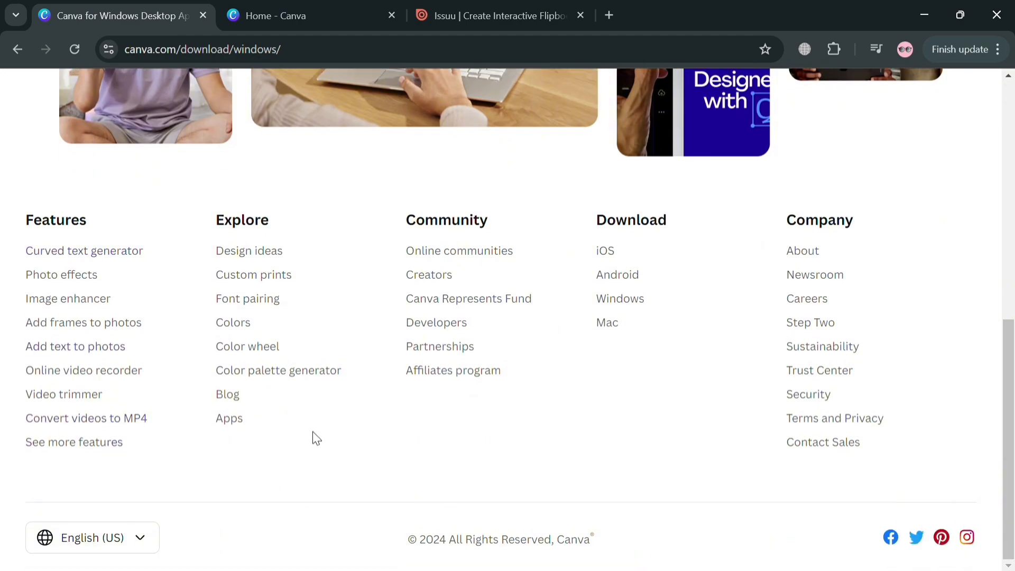
{"action": "scroll", "coordinate": [462, 399], "scroll_direction": "up", "scroll_amount": 10}
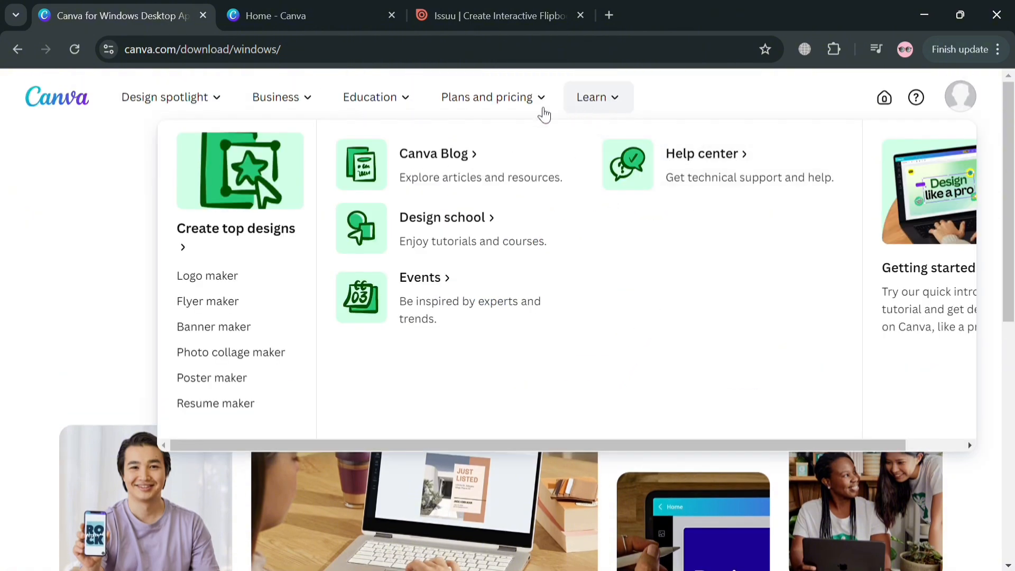
{"action": "mouse_move", "coordinate": [531, 116]}
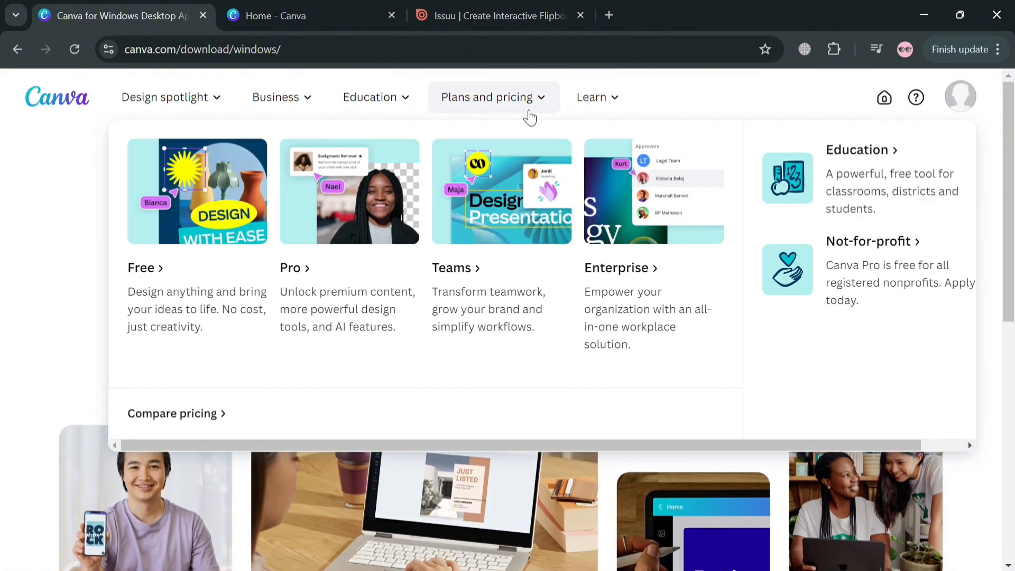
{"action": "mouse_move", "coordinate": [399, 103]}
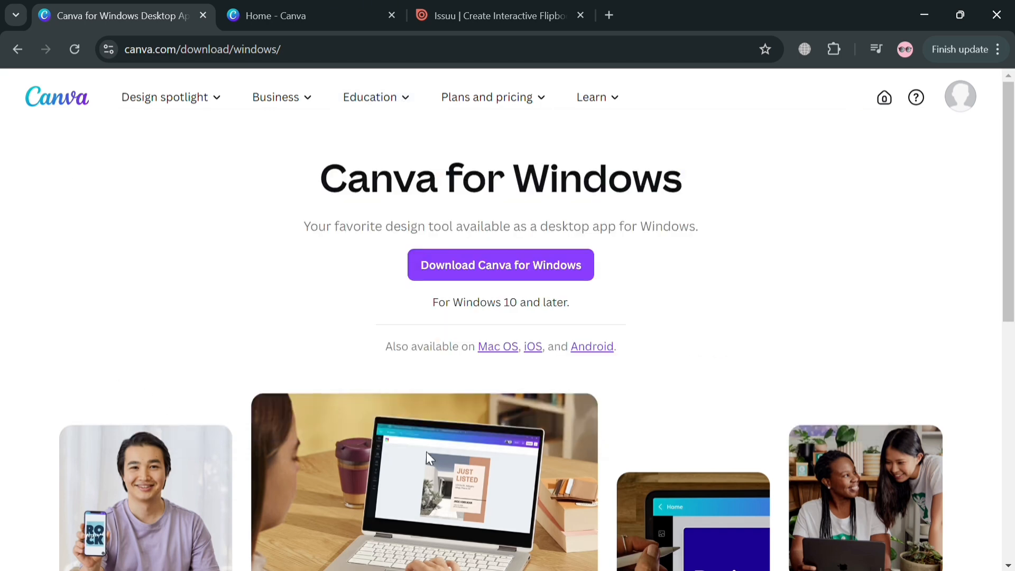
Go to the Canva home page and close the download page tab
{"action": "left_click", "coordinate": [885, 101]}
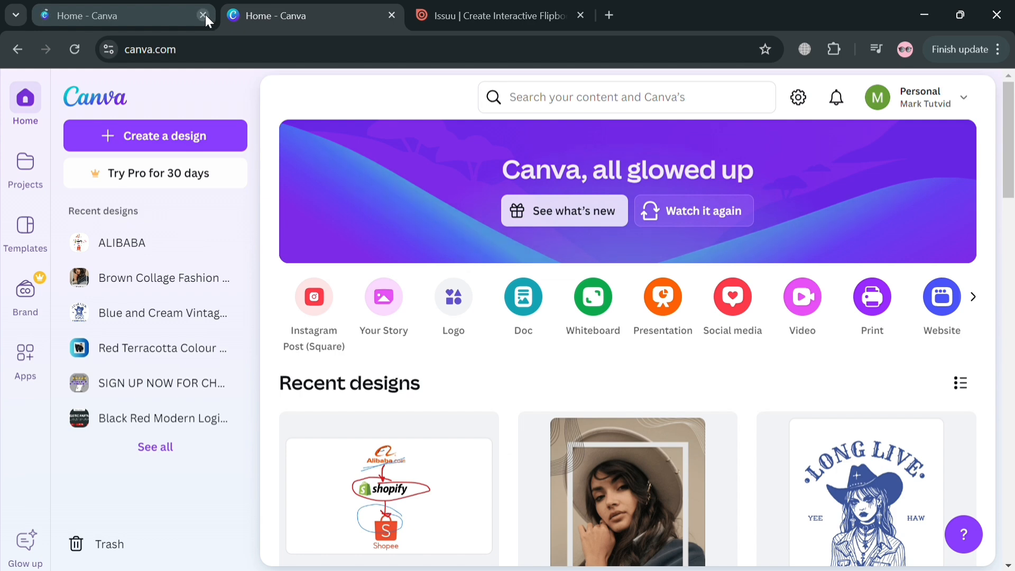
{"action": "left_click", "coordinate": [203, 15]}
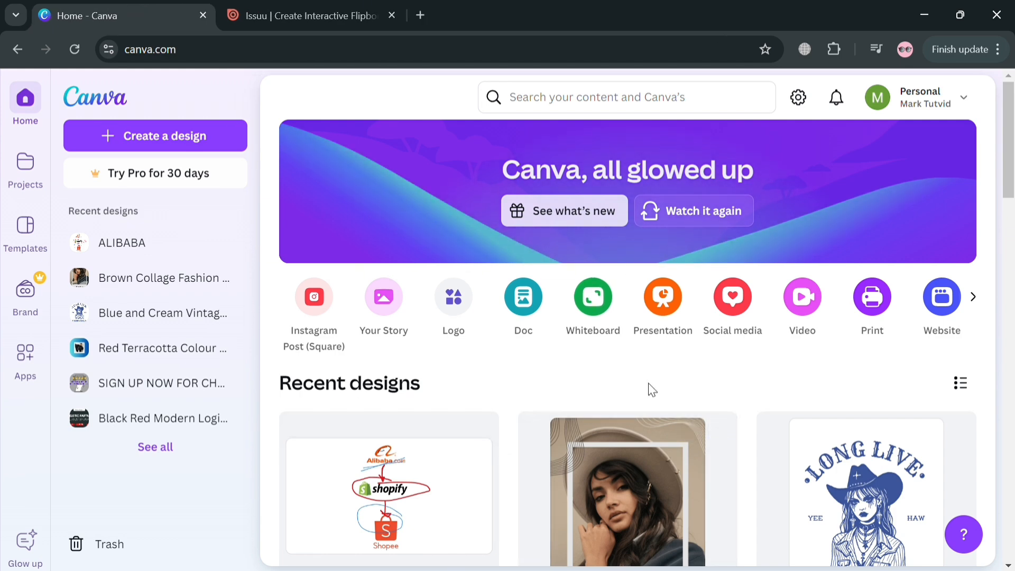
{"action": "scroll", "coordinate": [652, 390], "scroll_direction": "down", "scroll_amount": 4}
{"action": "scroll", "coordinate": [652, 390], "scroll_direction": "up", "scroll_amount": 4}
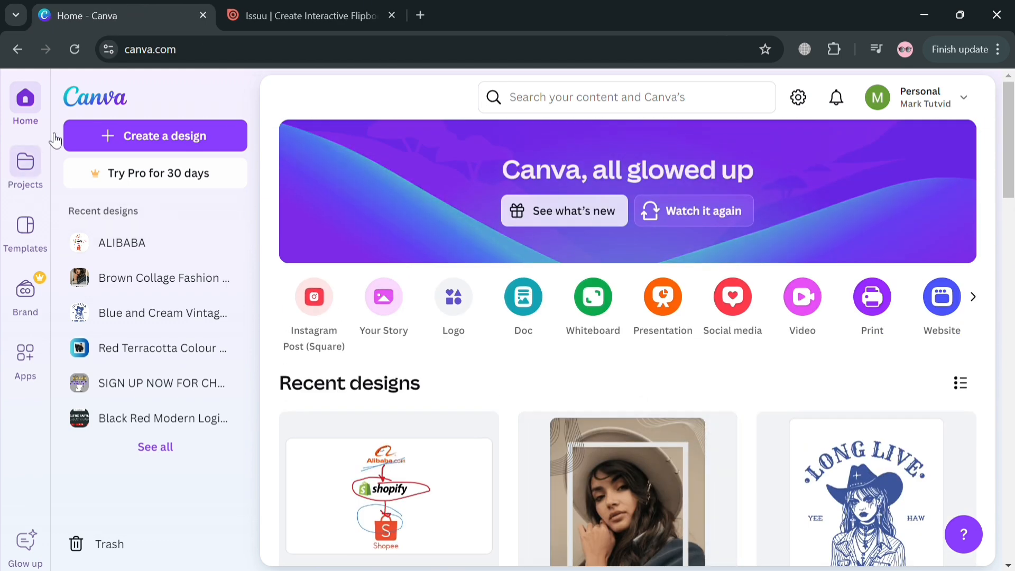
Search for newsletter and open the Newsletter templates category
{"action": "left_click", "coordinate": [601, 112]}
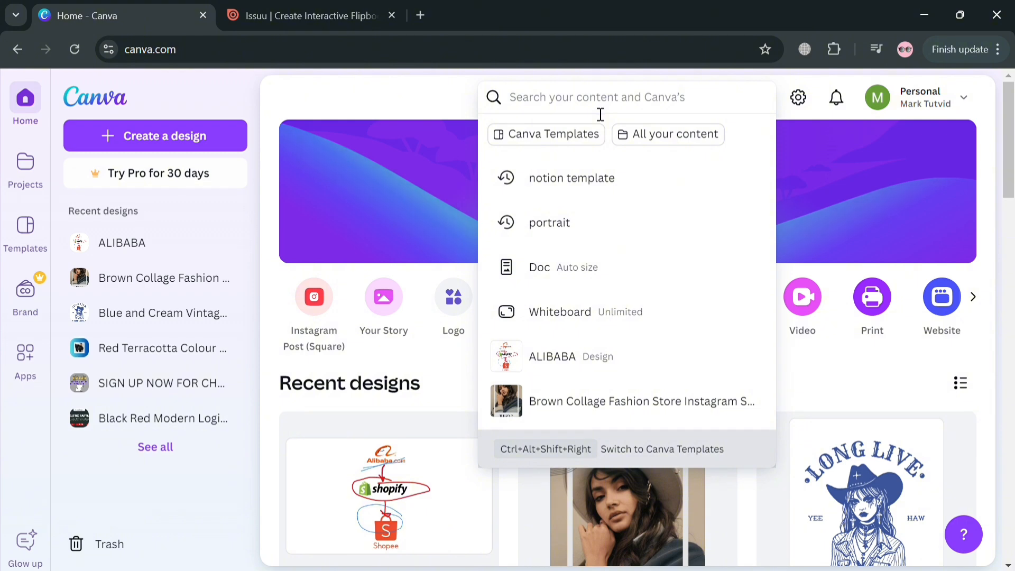
{"action": "type", "text": "newsl"}
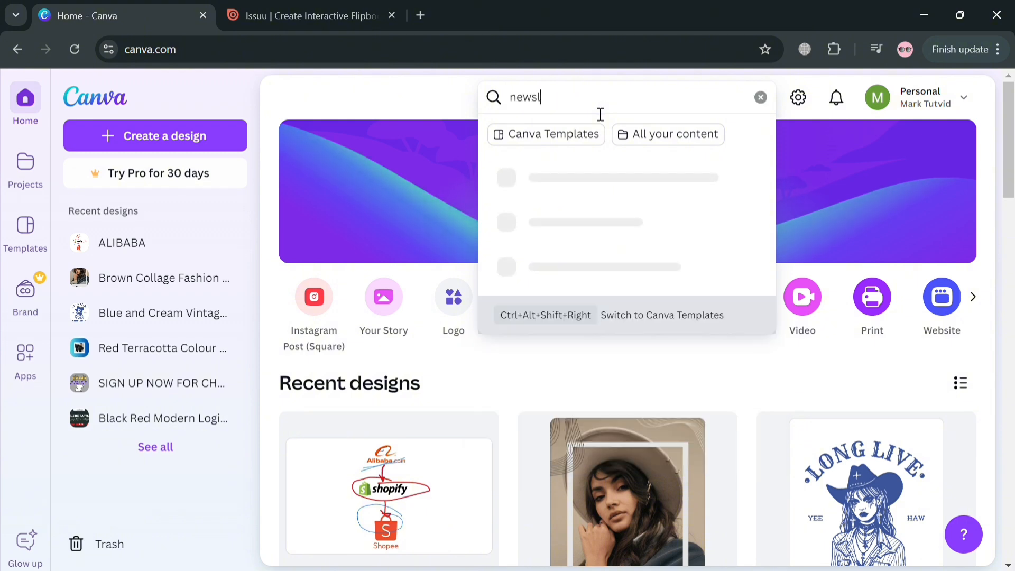
{"action": "type", "text": "etter"}
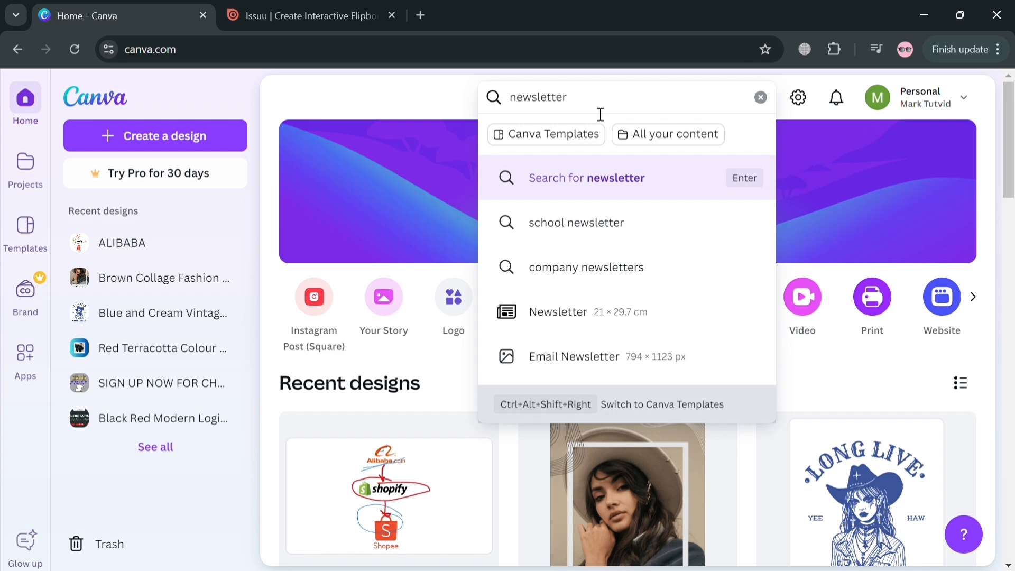
{"action": "left_click", "coordinate": [575, 332]}
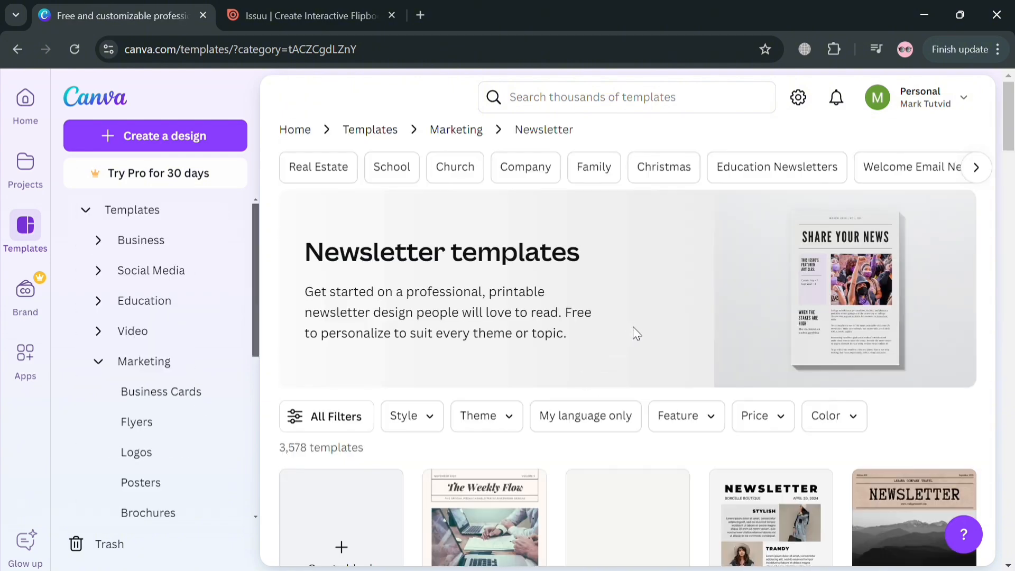
Filter the newsletter templates to show only Free ones
{"action": "scroll", "coordinate": [633, 326], "scroll_direction": "down", "scroll_amount": 2}
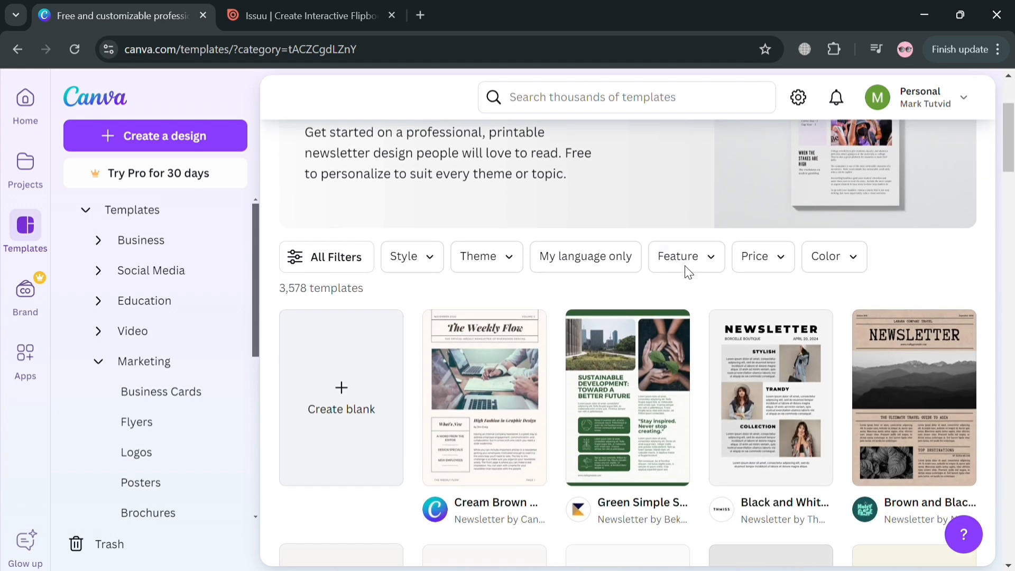
{"action": "scroll", "coordinate": [448, 462], "scroll_direction": "down", "scroll_amount": 1}
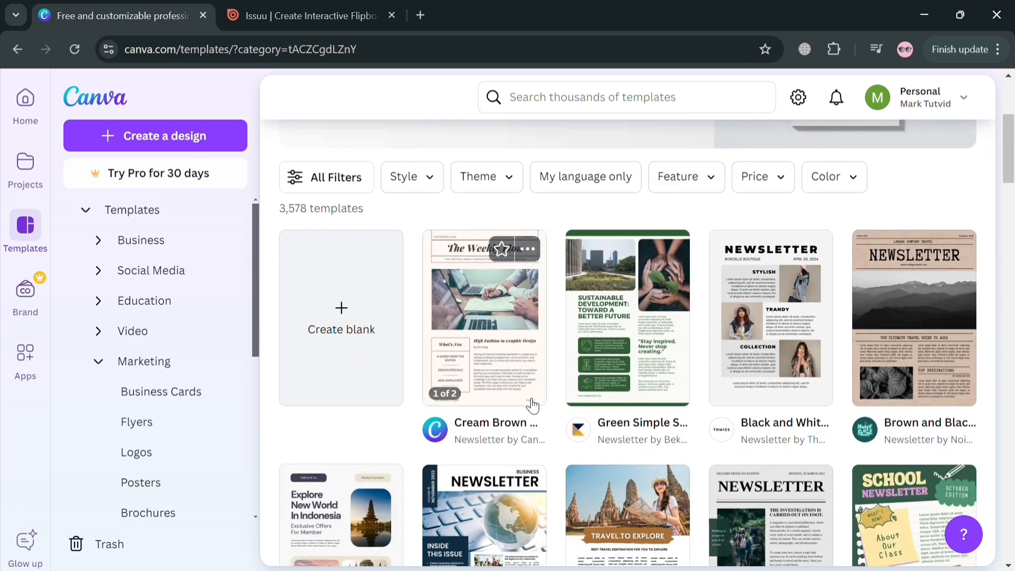
{"action": "scroll", "coordinate": [531, 394], "scroll_direction": "down", "scroll_amount": 1}
{"action": "scroll", "coordinate": [793, 354], "scroll_direction": "down", "scroll_amount": 4}
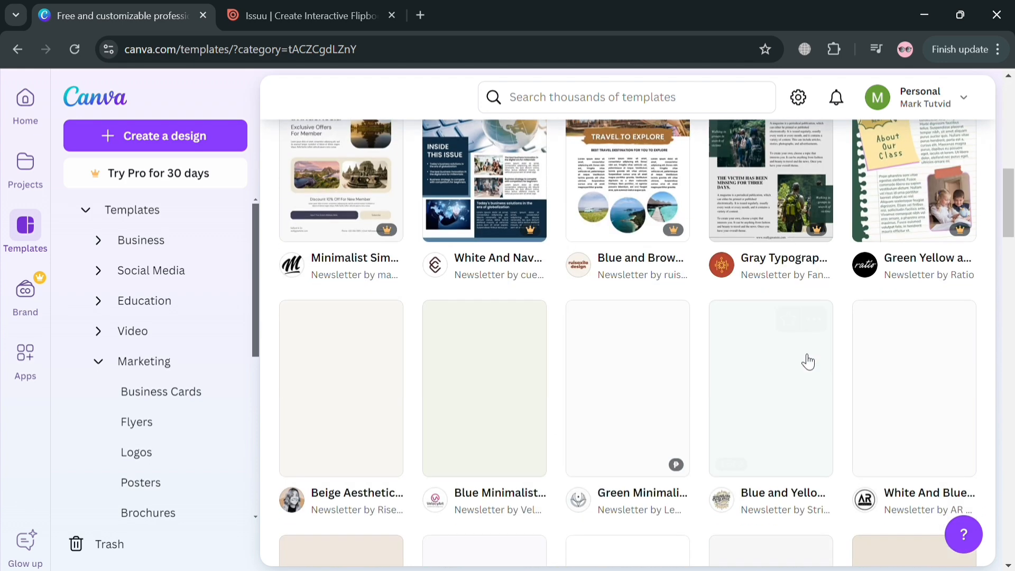
{"action": "mouse_move", "coordinate": [823, 234]}
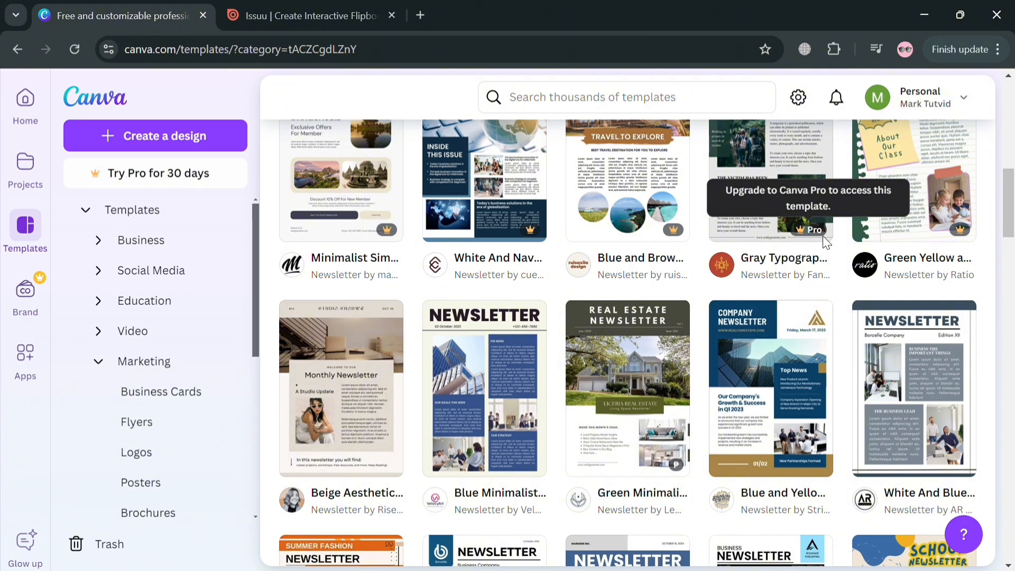
{"action": "scroll", "coordinate": [823, 236], "scroll_direction": "up", "scroll_amount": 8}
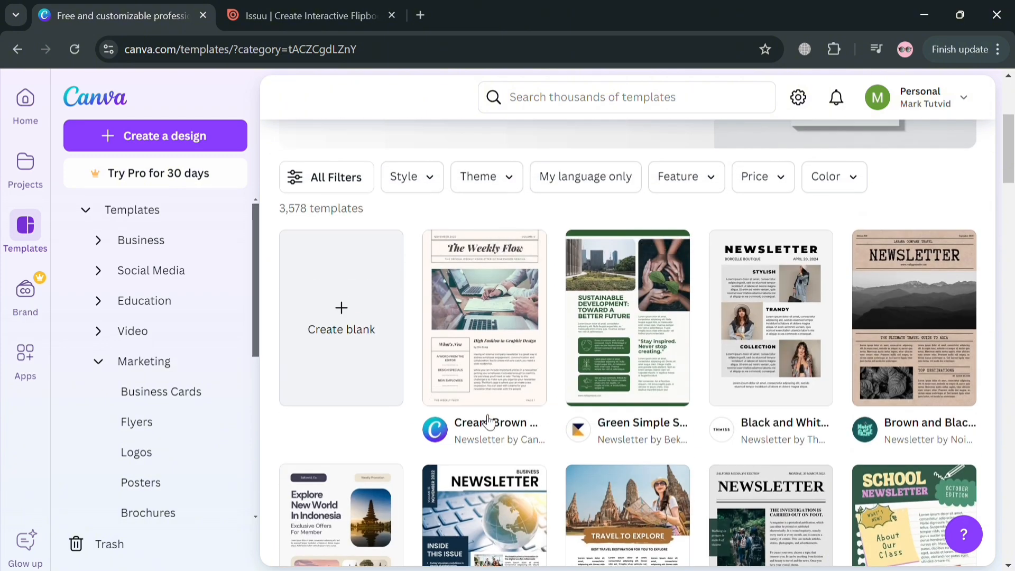
{"action": "left_click", "coordinate": [359, 191]}
{"action": "scroll", "coordinate": [112, 465], "scroll_direction": "down", "scroll_amount": 5}
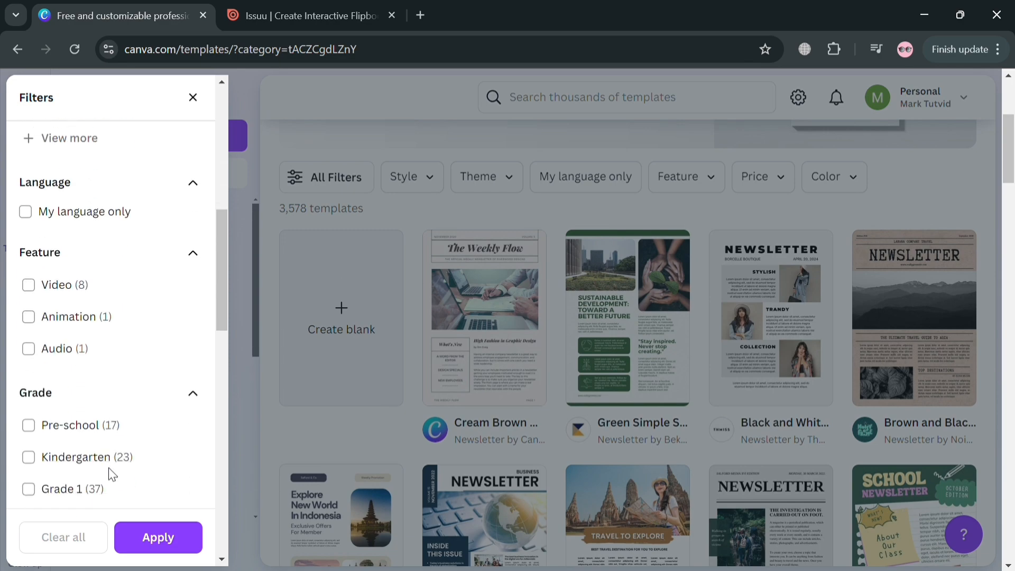
{"action": "scroll", "coordinate": [111, 468], "scroll_direction": "down", "scroll_amount": 12}
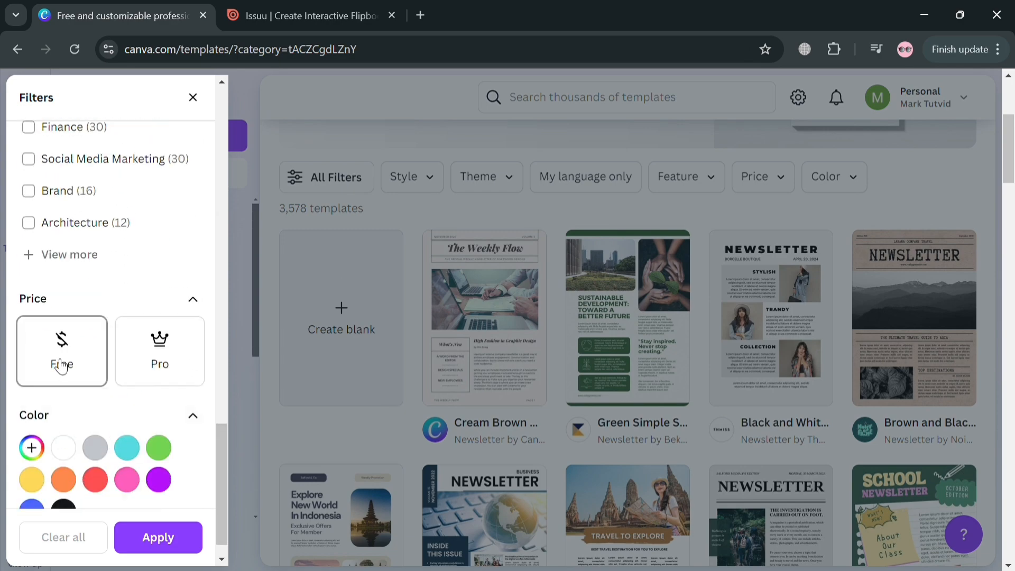
{"action": "left_click", "coordinate": [61, 365]}
{"action": "left_click", "coordinate": [175, 539]}
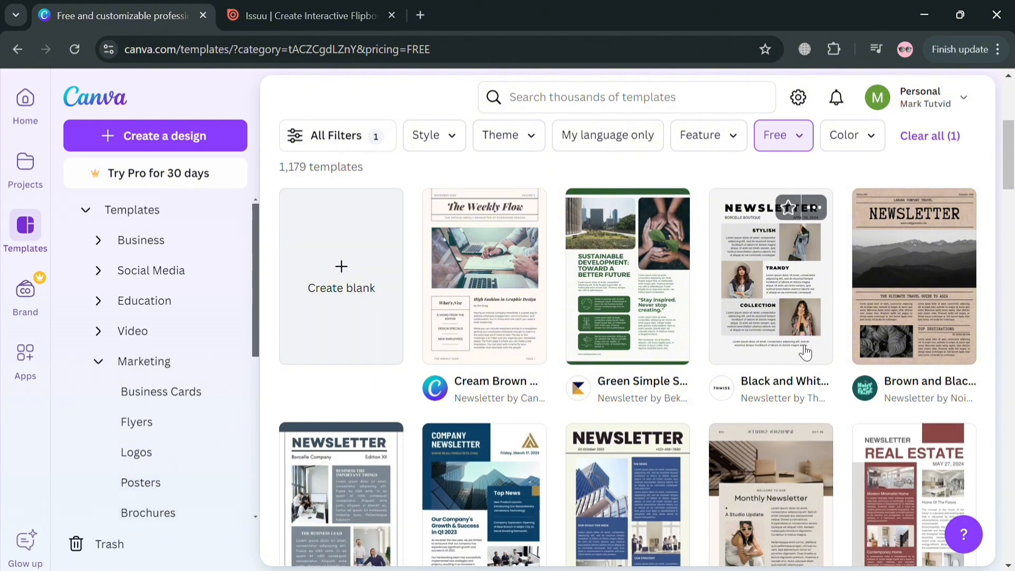
Open the Cream Brown Modern Employee Newsletter template for customising in the editor
{"action": "left_click", "coordinate": [502, 292]}
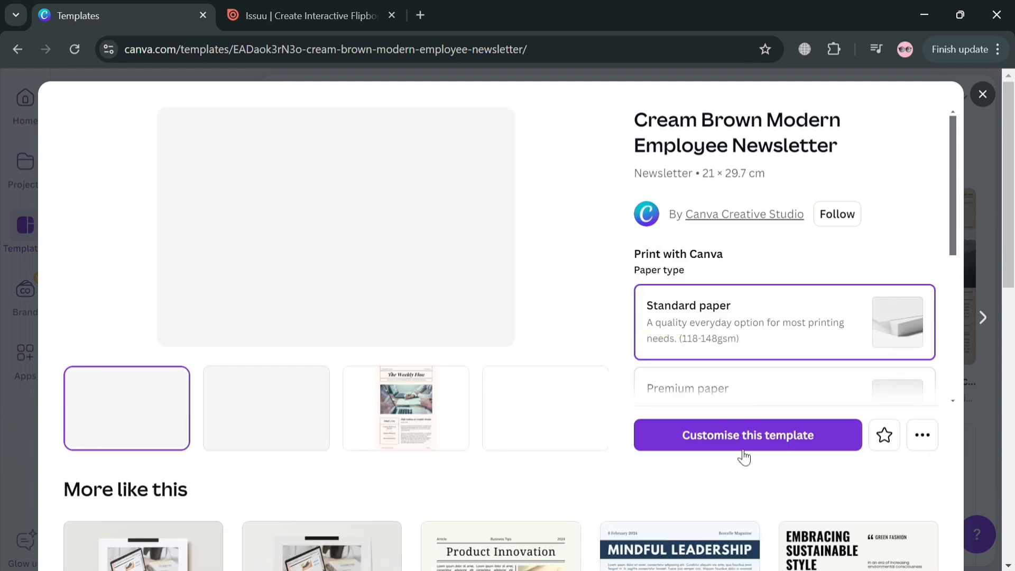
{"action": "left_click", "coordinate": [757, 446]}
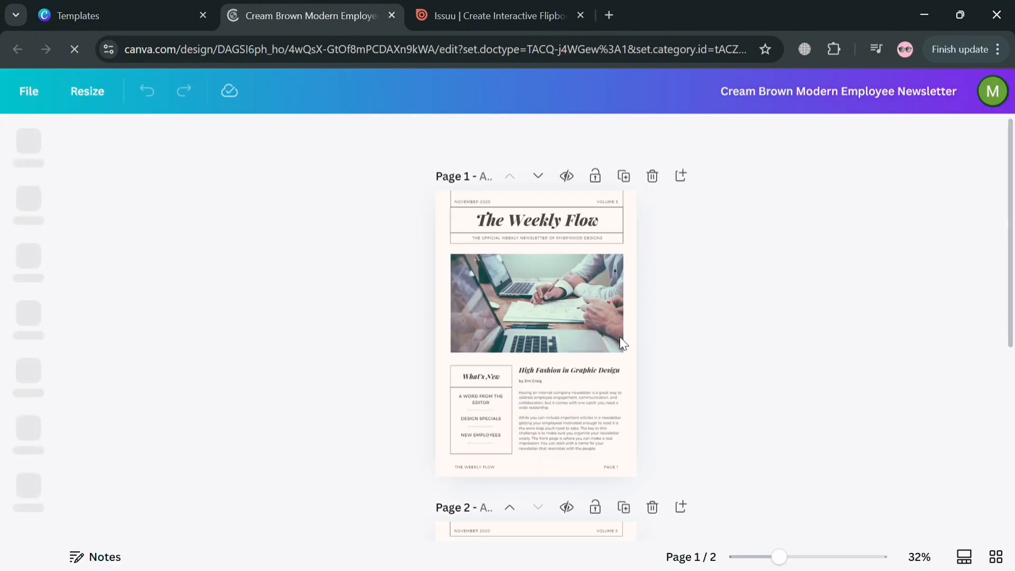
{"action": "left_click_drag", "start_coordinate": [780, 558], "coordinate": [800, 558]}
{"action": "scroll", "coordinate": [566, 432], "scroll_direction": "up", "scroll_amount": 3}
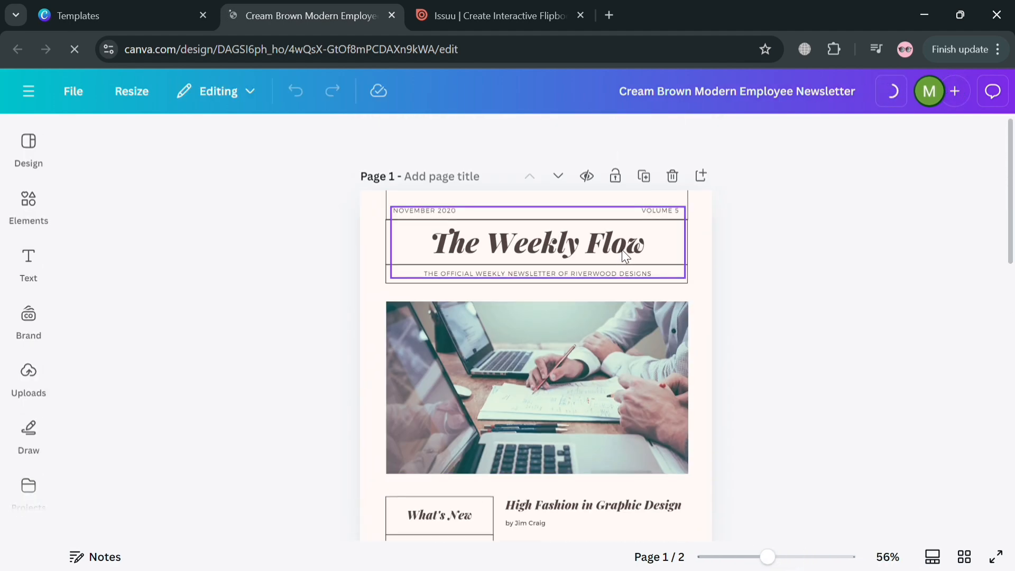
Replace the newsletter title on page 1 with MAGAZINE NOW
{"action": "left_click", "coordinate": [595, 252]}
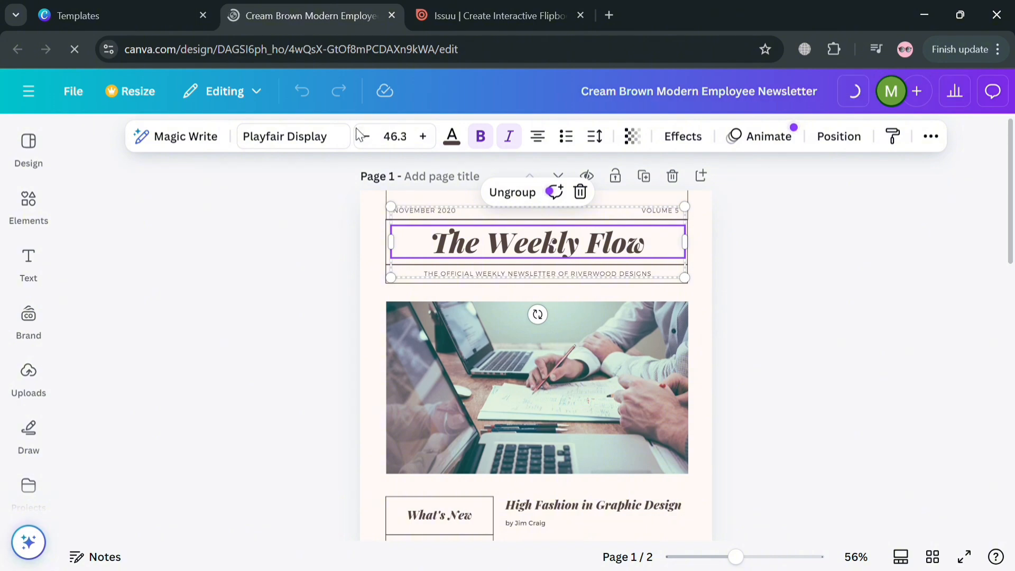
{"action": "double_click", "coordinate": [574, 247]}
{"action": "left_click", "coordinate": [697, 297]}
{"action": "scroll", "coordinate": [723, 274], "scroll_direction": "down", "scroll_amount": 10}
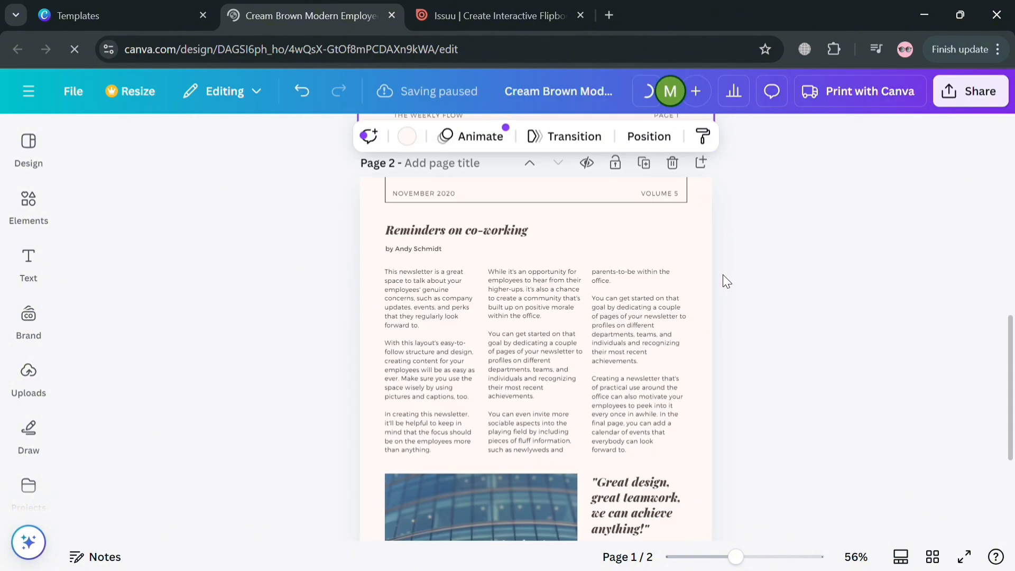
{"action": "scroll", "coordinate": [703, 317], "scroll_direction": "up", "scroll_amount": 12}
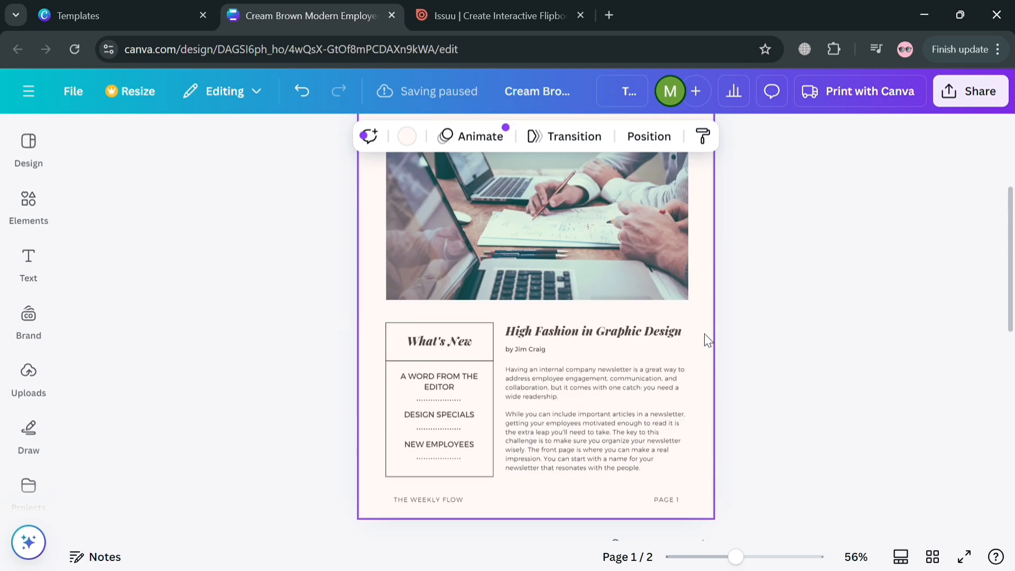
{"action": "left_click", "coordinate": [553, 247]}
{"action": "double_click", "coordinate": [555, 247]}
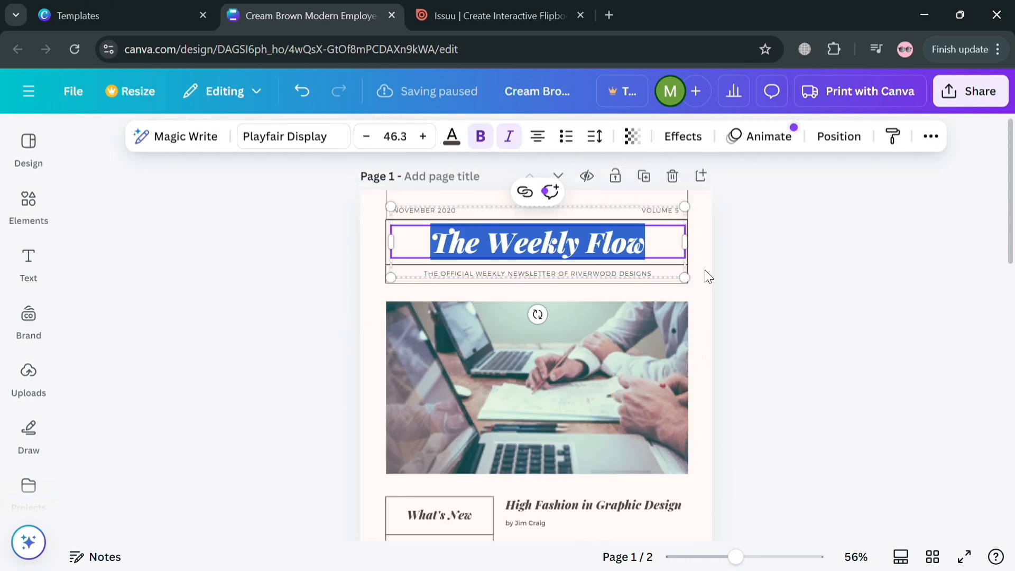
{"action": "type", "text": "MA"}
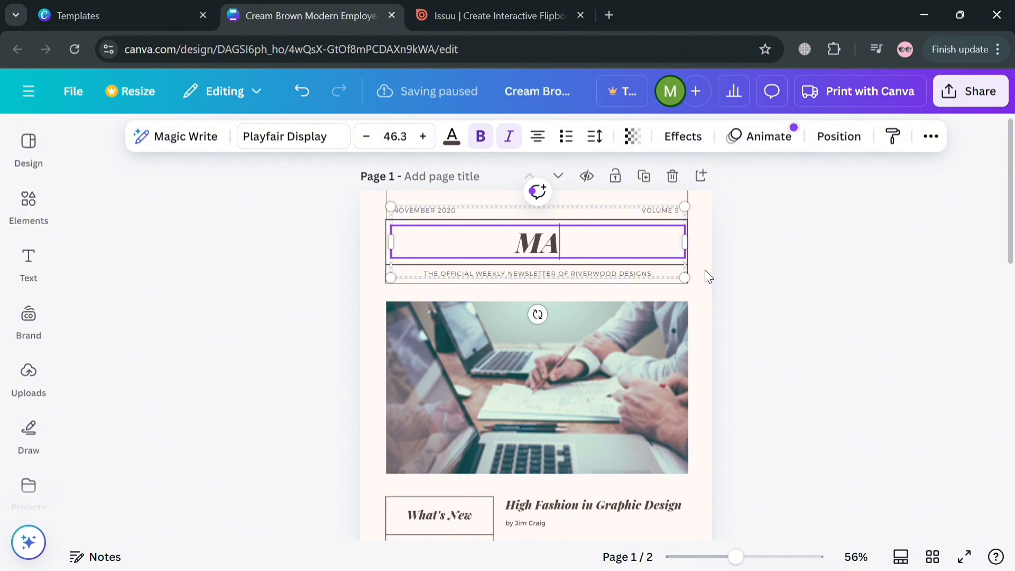
{"action": "type", "text": "GAZINE"}
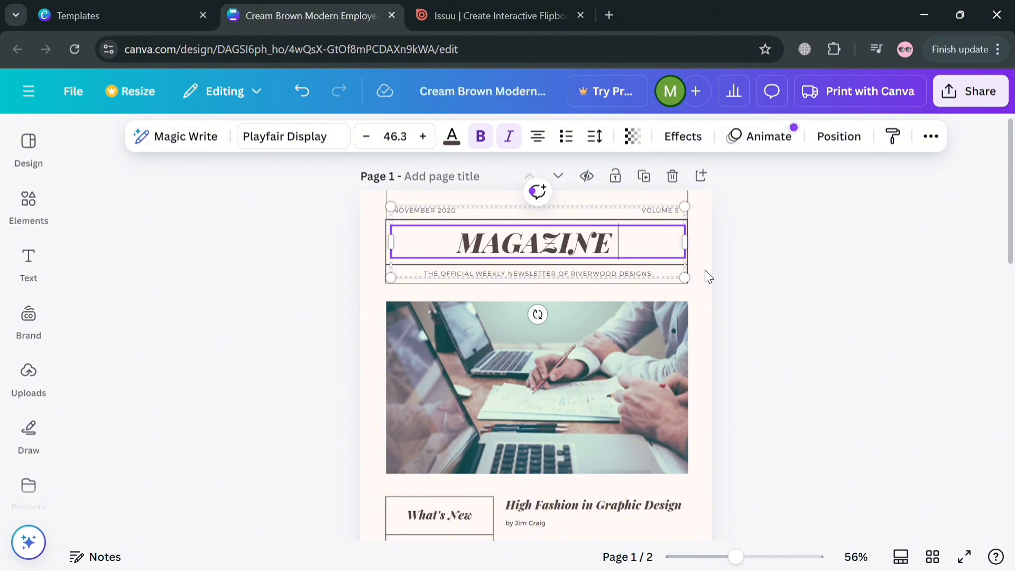
{"action": "type", "text": " Nw"}
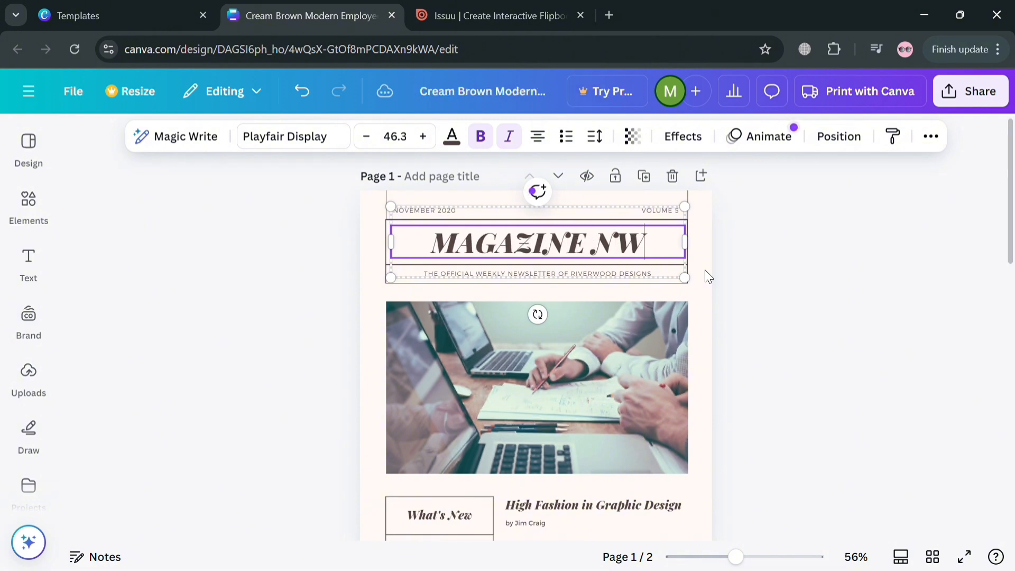
{"action": "key", "text": "BackSpace"}
{"action": "type", "text": "OW"}
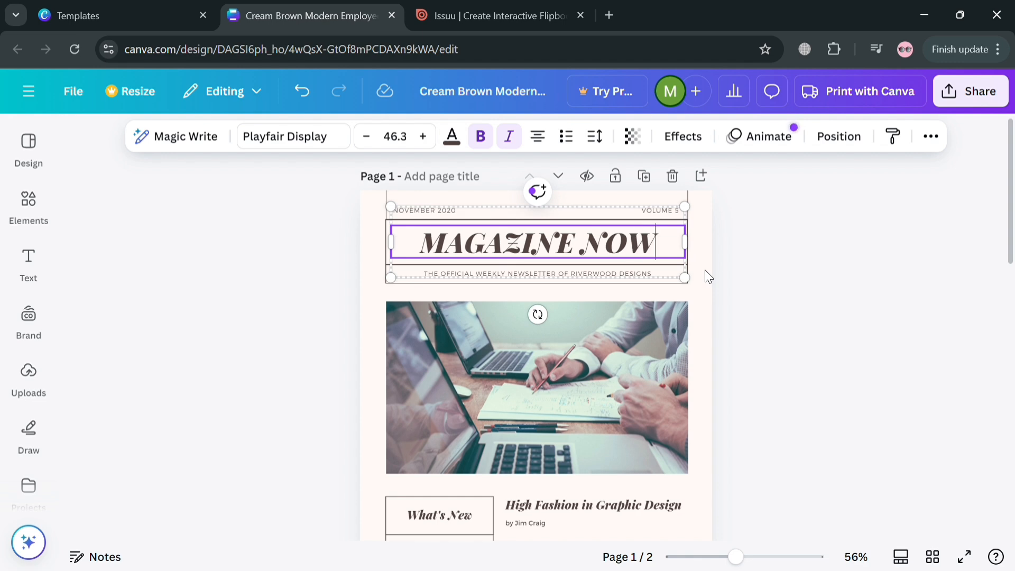
{"action": "left_click", "coordinate": [770, 290]}
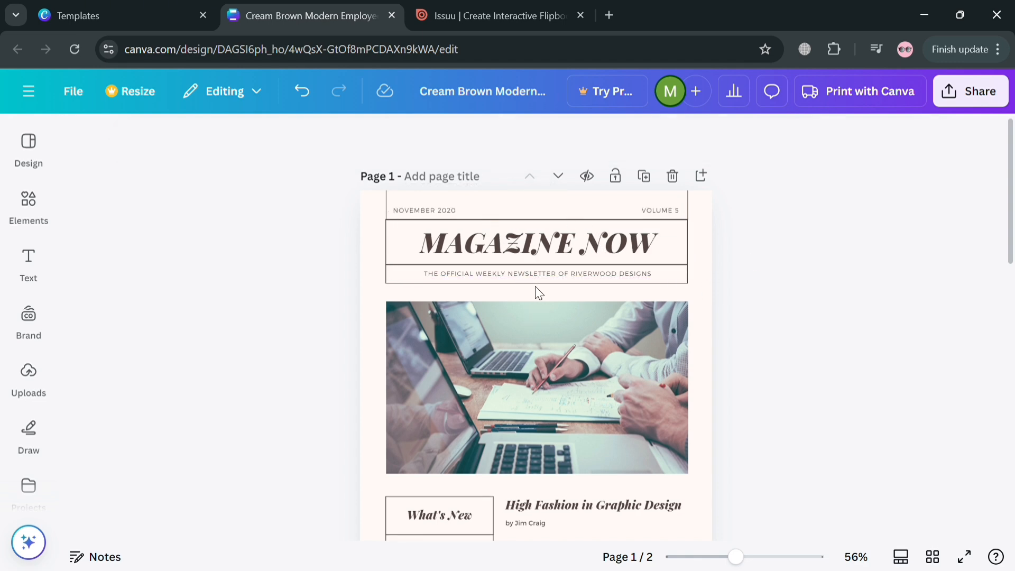
Change the font of the MAGAZINE NOW title to League Spartan
{"action": "left_click", "coordinate": [523, 380]}
{"action": "left_click", "coordinate": [456, 246]}
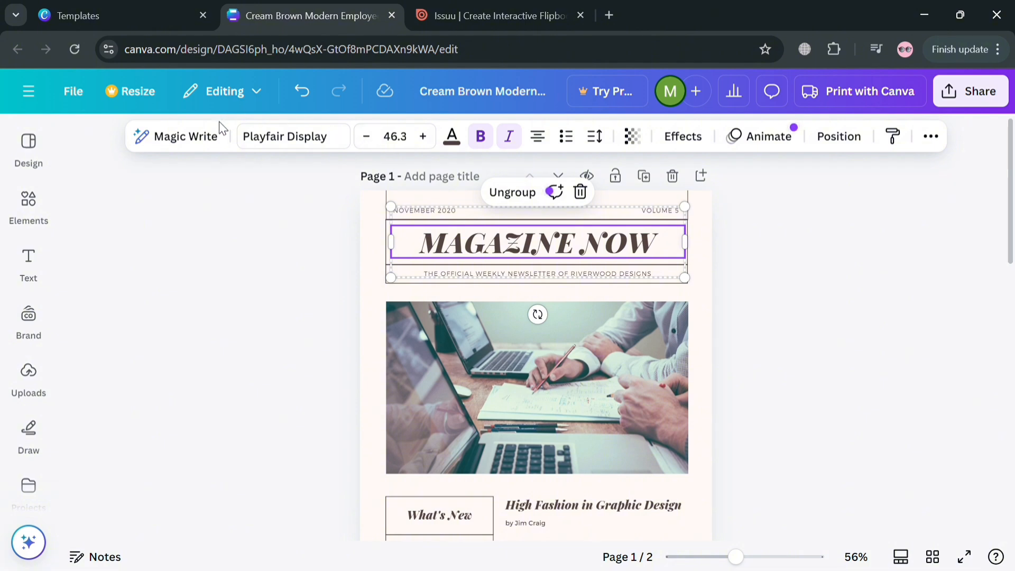
{"action": "left_click", "coordinate": [333, 142]}
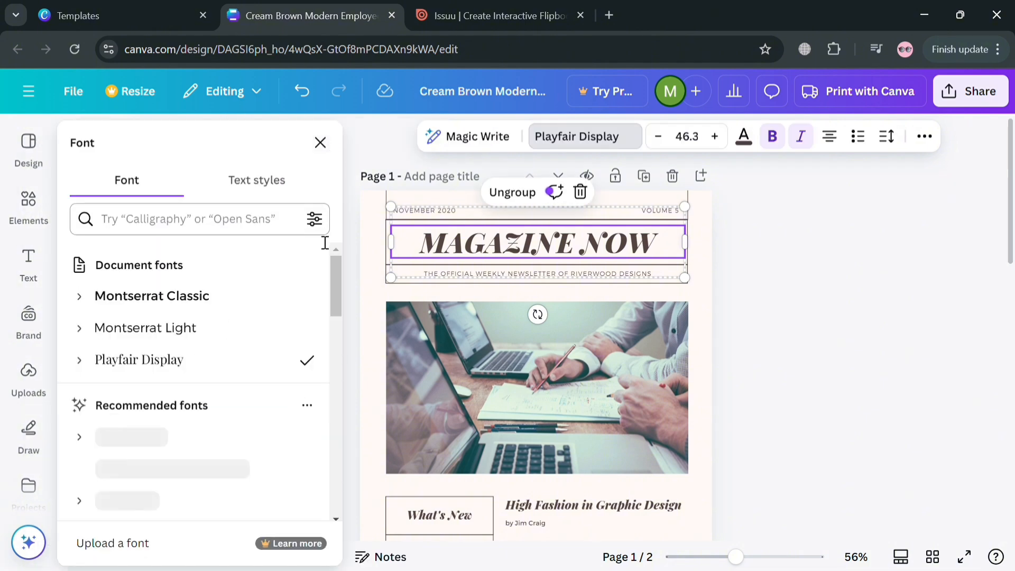
{"action": "left_click", "coordinate": [264, 311]}
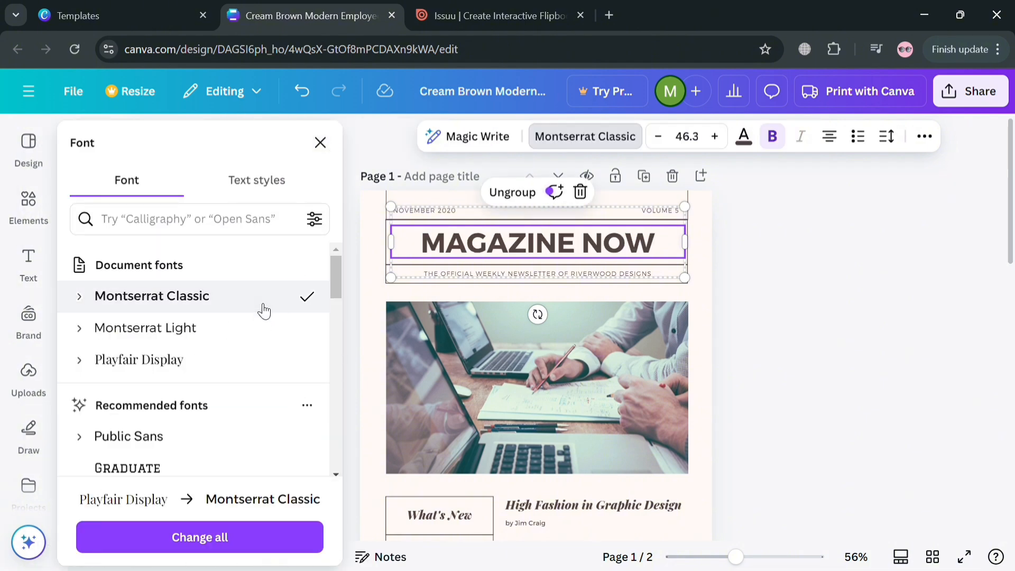
{"action": "scroll", "coordinate": [246, 373], "scroll_direction": "down", "scroll_amount": 5}
{"action": "left_click", "coordinate": [241, 401]}
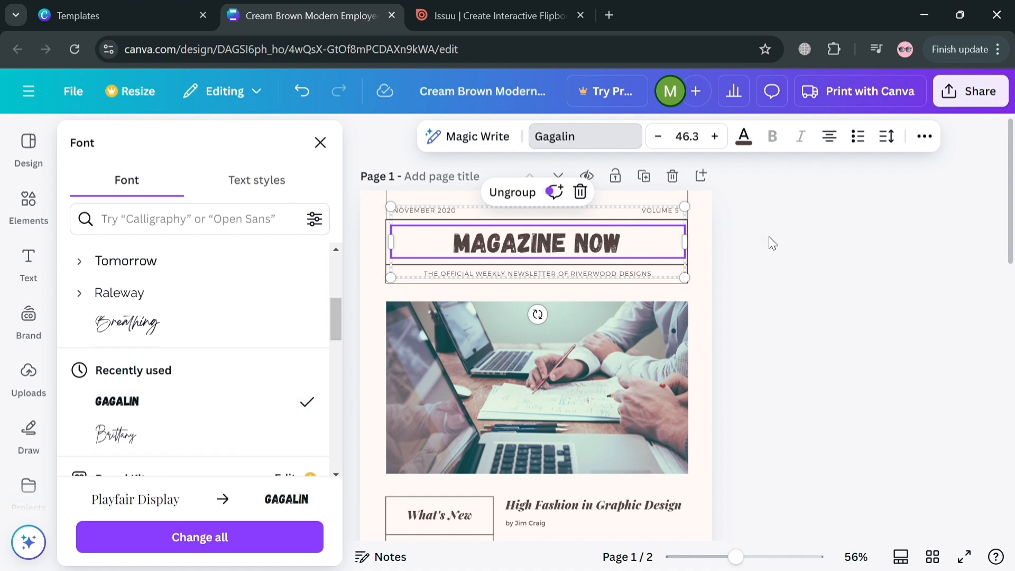
{"action": "left_click", "coordinate": [183, 434]}
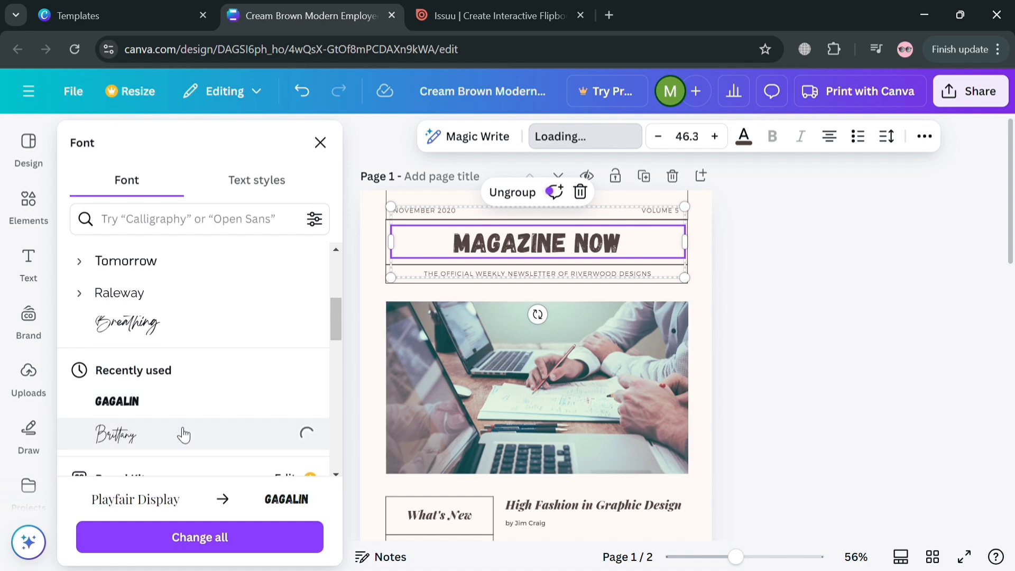
{"action": "scroll", "coordinate": [181, 389], "scroll_direction": "down", "scroll_amount": 3}
{"action": "scroll", "coordinate": [185, 378], "scroll_direction": "down", "scroll_amount": 3}
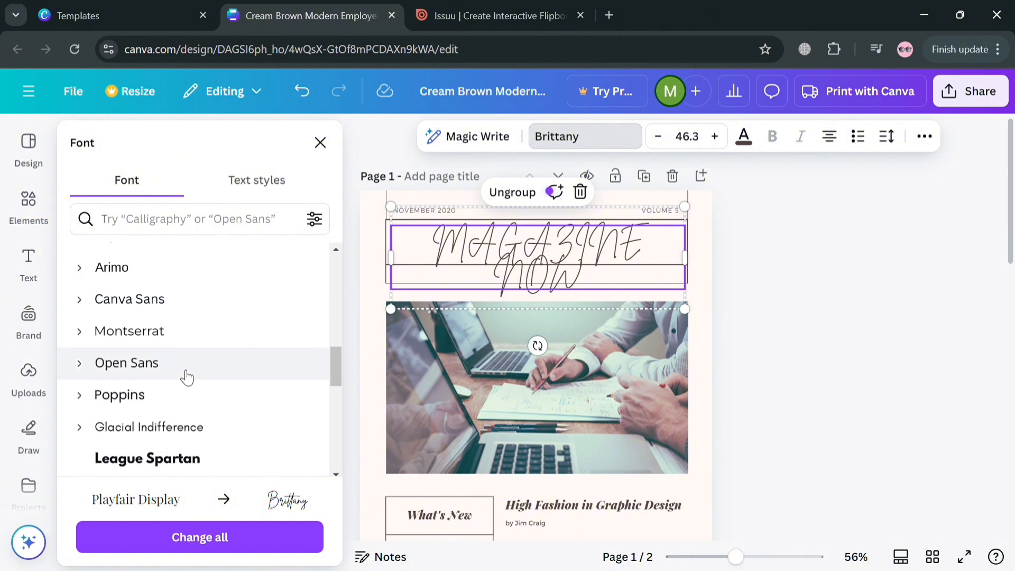
{"action": "left_click", "coordinate": [179, 455]}
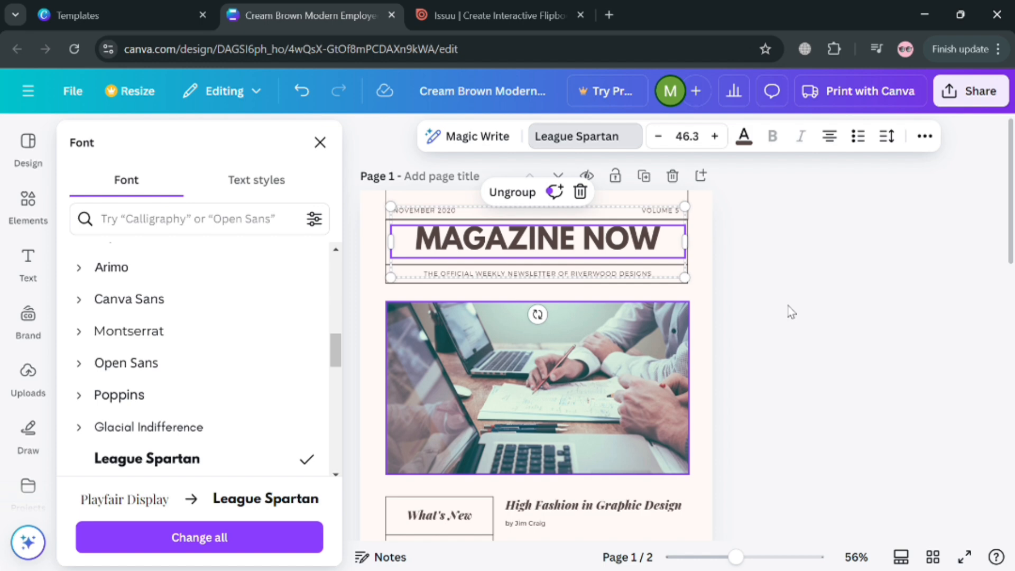
{"action": "left_click", "coordinate": [702, 328]}
{"action": "left_click", "coordinate": [528, 354]}
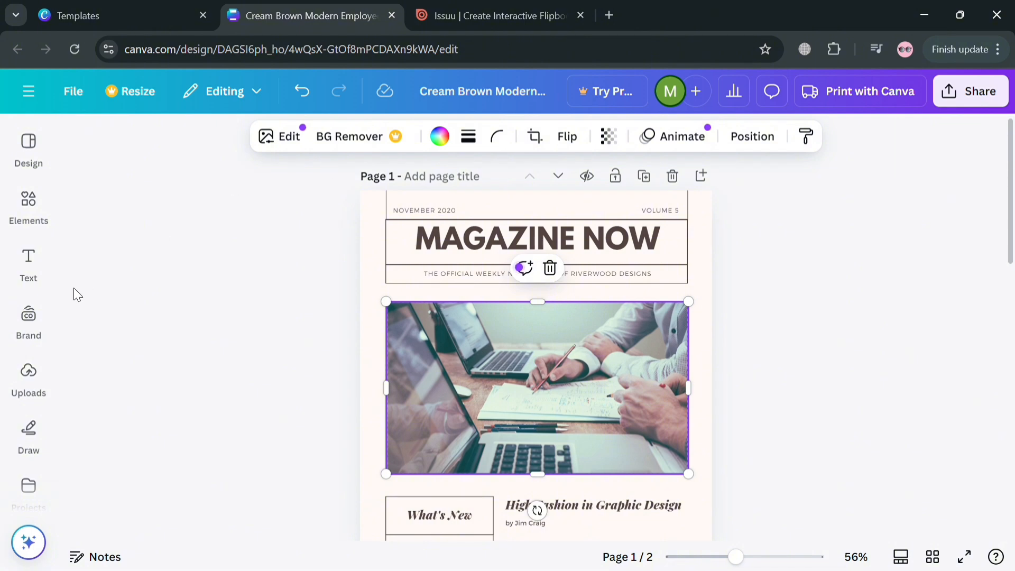
{"action": "left_click", "coordinate": [30, 377]}
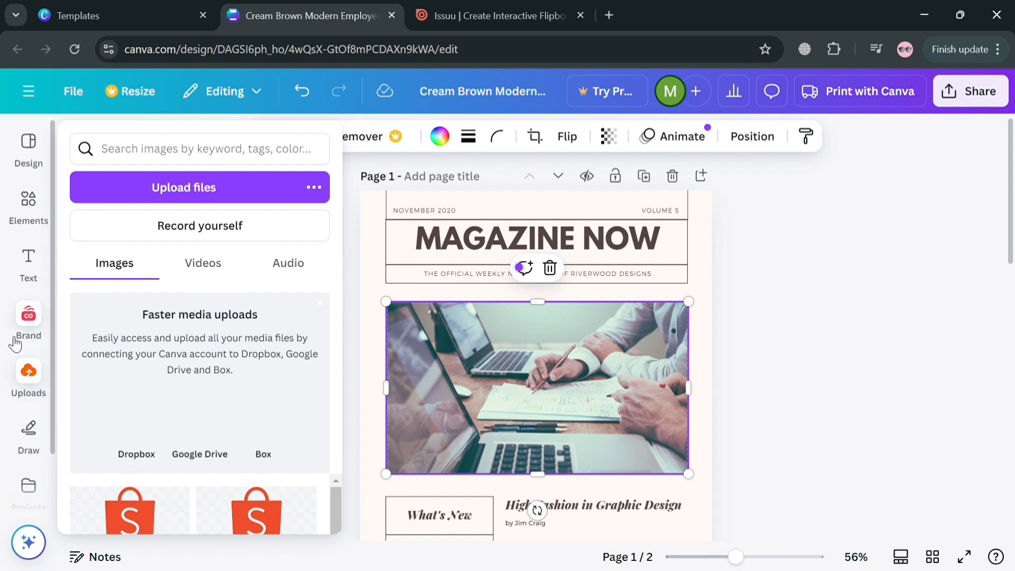
{"action": "left_click", "coordinate": [27, 324]}
{"action": "left_click", "coordinate": [29, 203]}
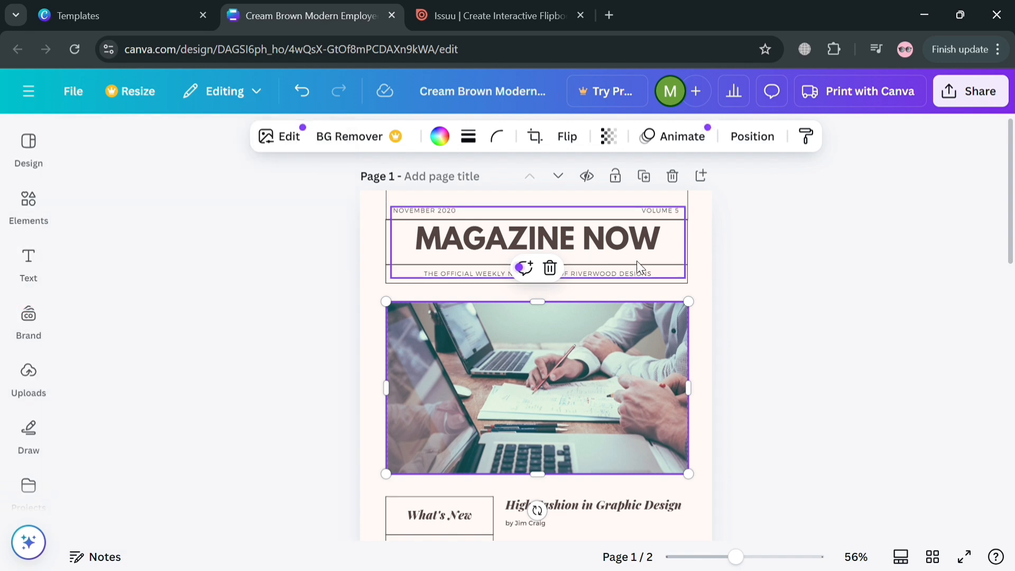
Set page 1's background to the grey-to-white linear gradient (#a6a6a6 to #ffffff)
{"action": "left_click", "coordinate": [705, 357]}
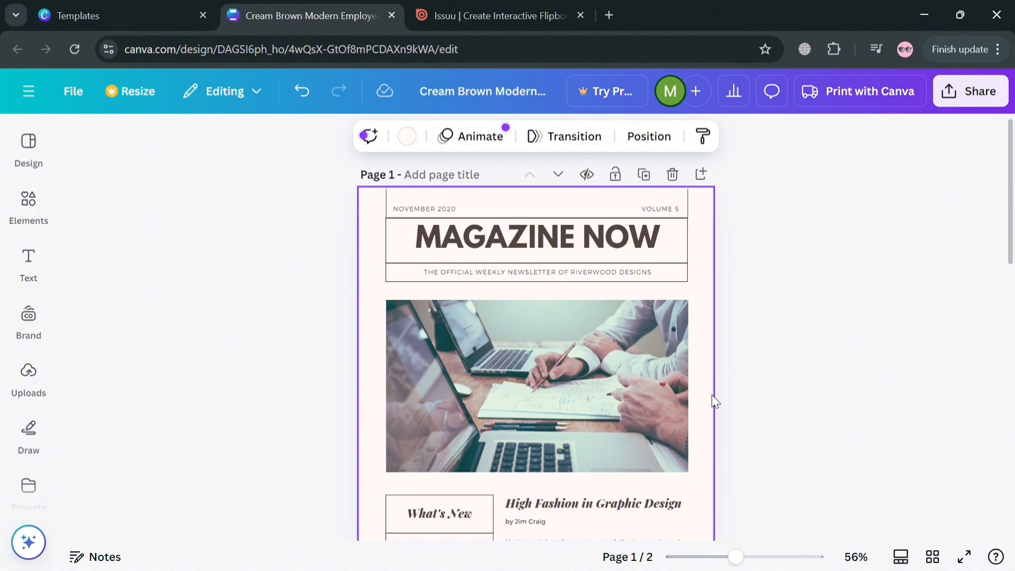
{"action": "scroll", "coordinate": [713, 396], "scroll_direction": "down", "scroll_amount": 4}
{"action": "scroll", "coordinate": [713, 395], "scroll_direction": "up", "scroll_amount": 2}
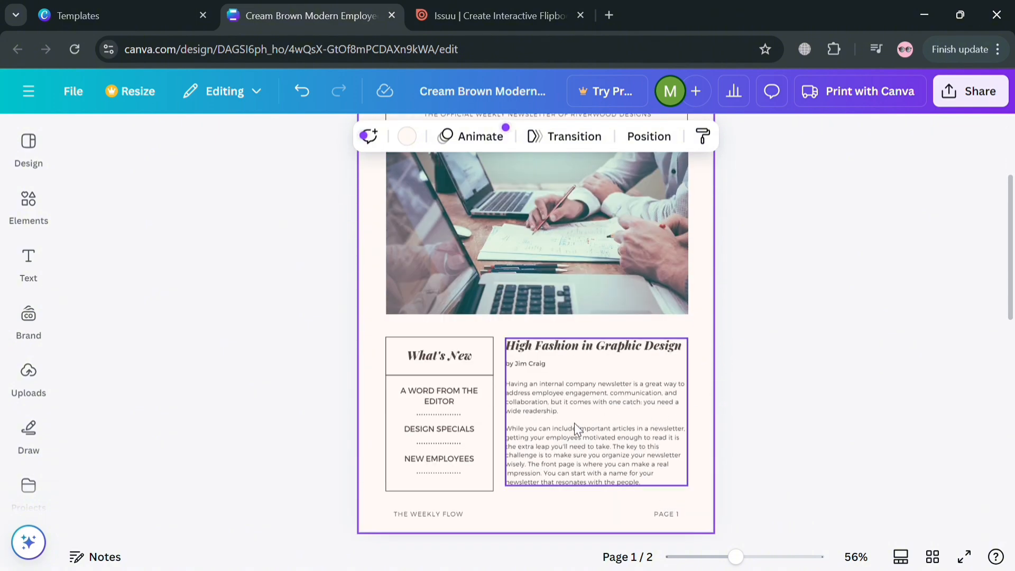
{"action": "left_click", "coordinate": [575, 423]}
{"action": "left_click", "coordinate": [371, 346]}
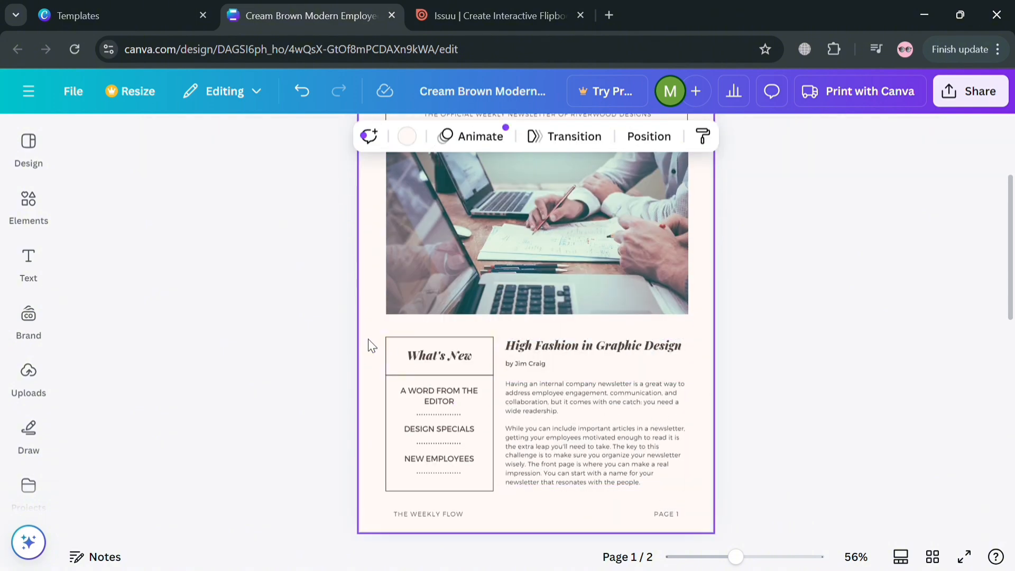
{"action": "left_click", "coordinate": [404, 136]}
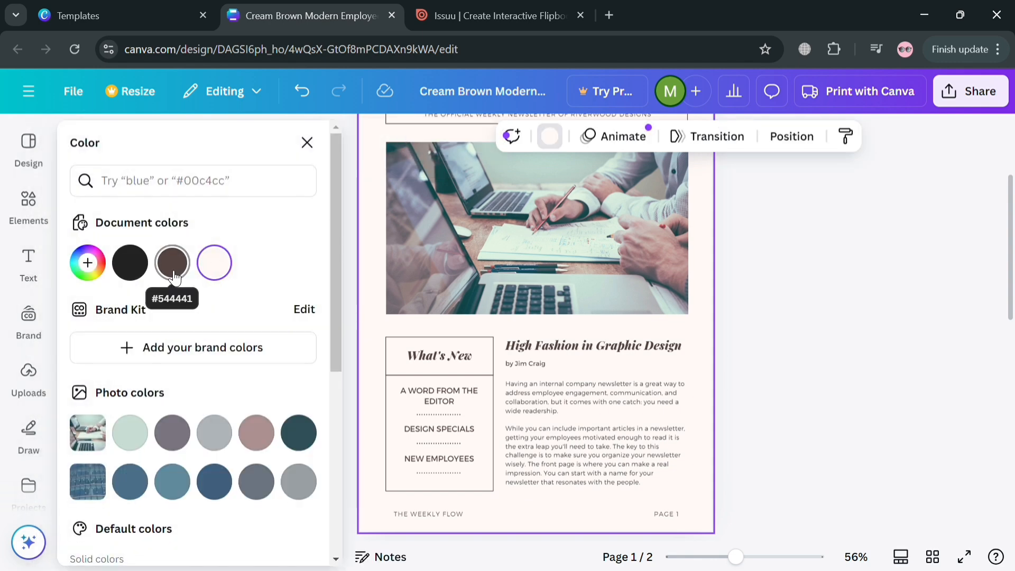
{"action": "left_click", "coordinate": [215, 432]}
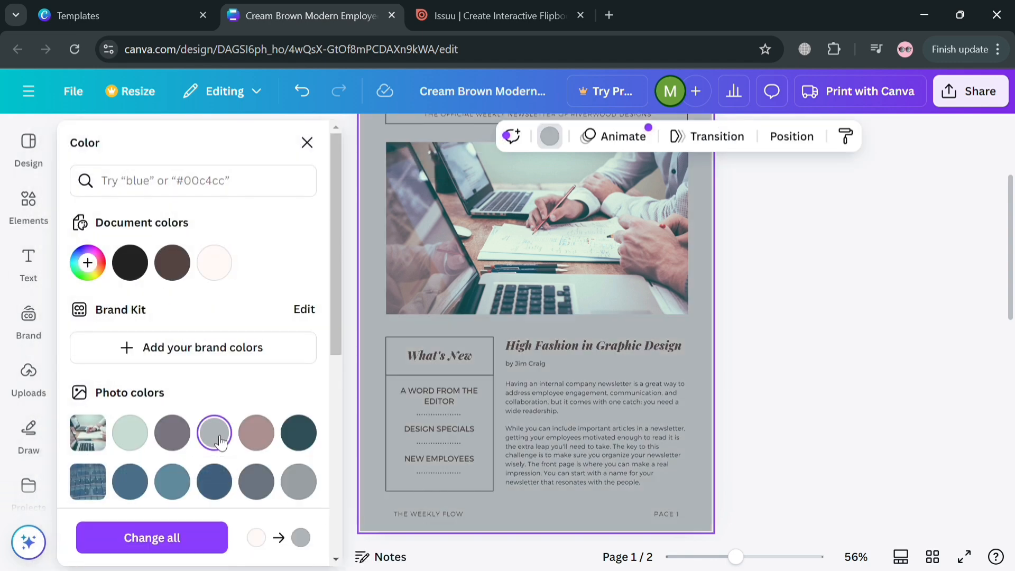
{"action": "left_click", "coordinate": [300, 482]}
{"action": "scroll", "coordinate": [300, 482], "scroll_direction": "down", "scroll_amount": 5}
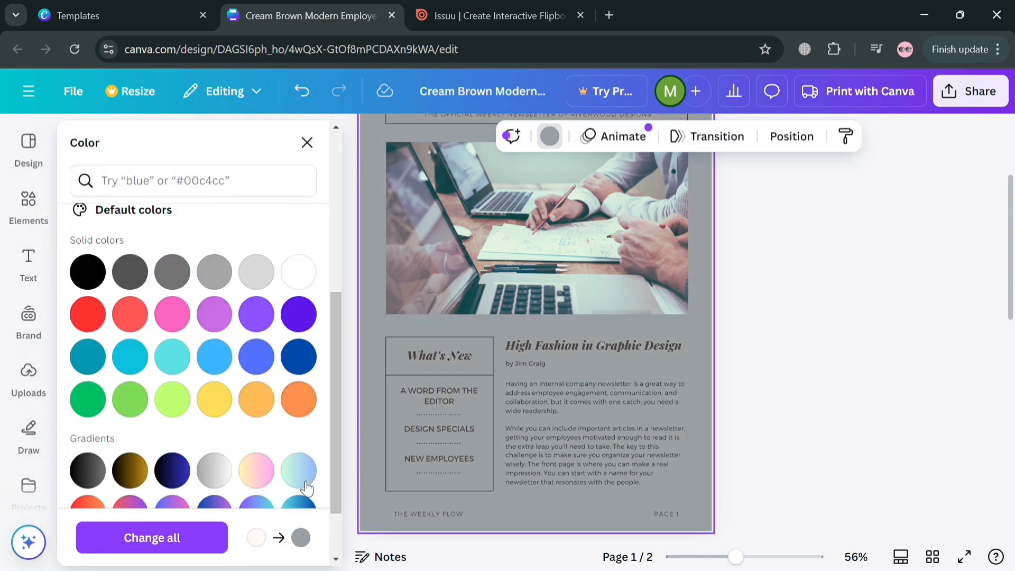
{"action": "left_click", "coordinate": [212, 476]}
{"action": "left_click", "coordinate": [785, 344]}
Apply the same grey-to-white gradient background to page 2
{"action": "scroll", "coordinate": [785, 343], "scroll_direction": "up", "scroll_amount": 3}
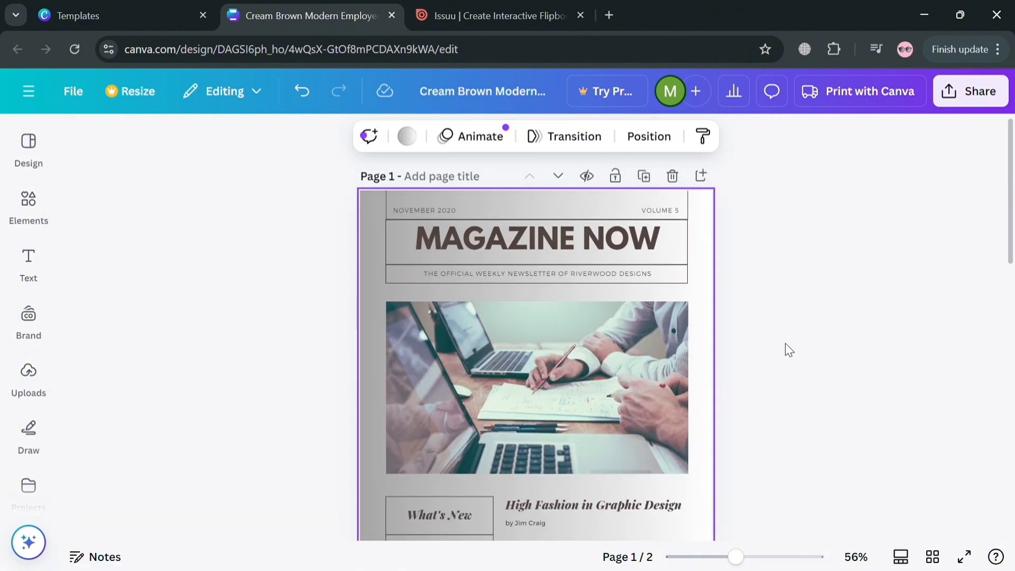
{"action": "scroll", "coordinate": [792, 346], "scroll_direction": "down", "scroll_amount": 3}
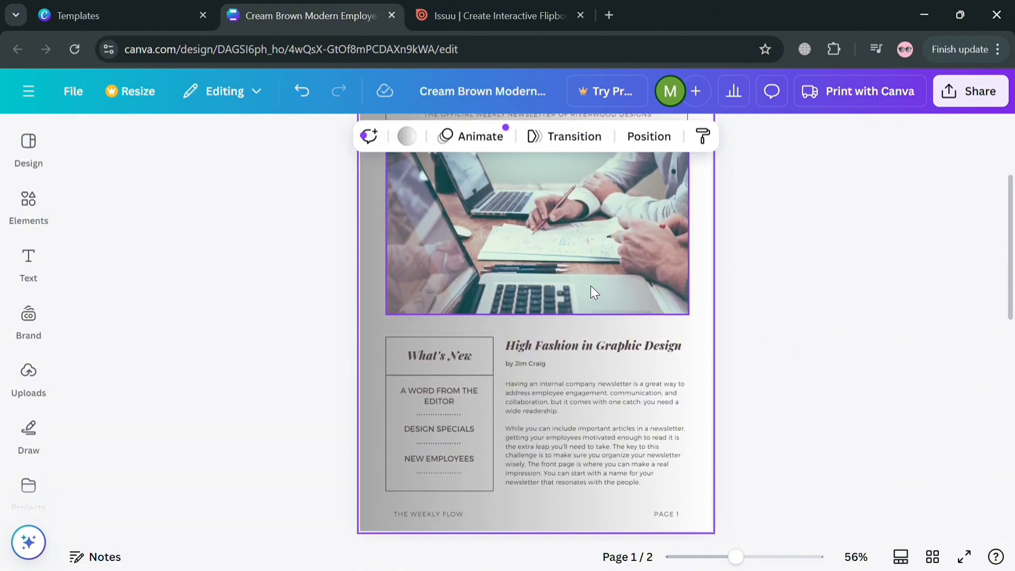
{"action": "scroll", "coordinate": [363, 366], "scroll_direction": "up", "scroll_amount": 3}
{"action": "scroll", "coordinate": [544, 312], "scroll_direction": "down", "scroll_amount": 8}
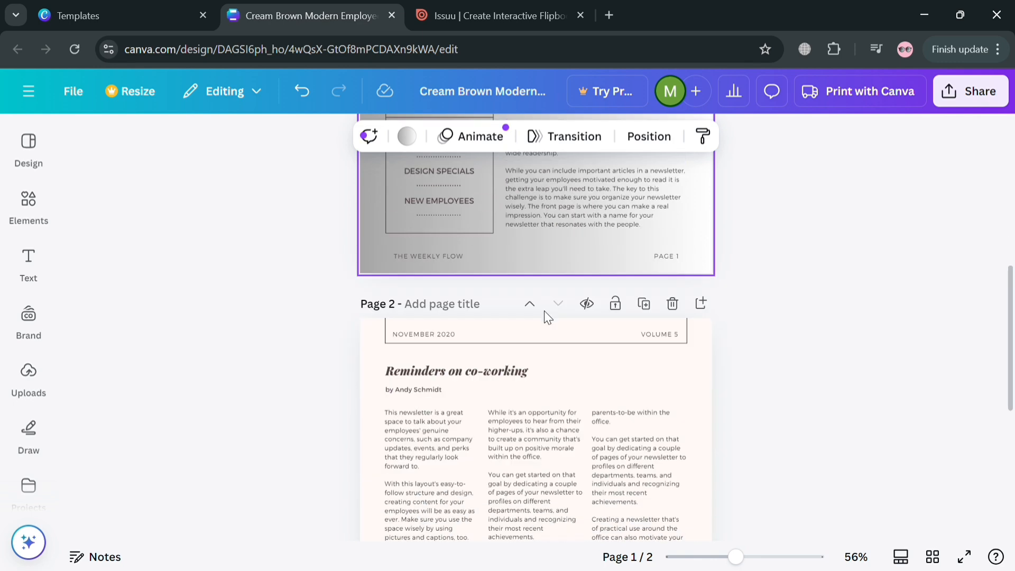
{"action": "left_click", "coordinate": [689, 277]}
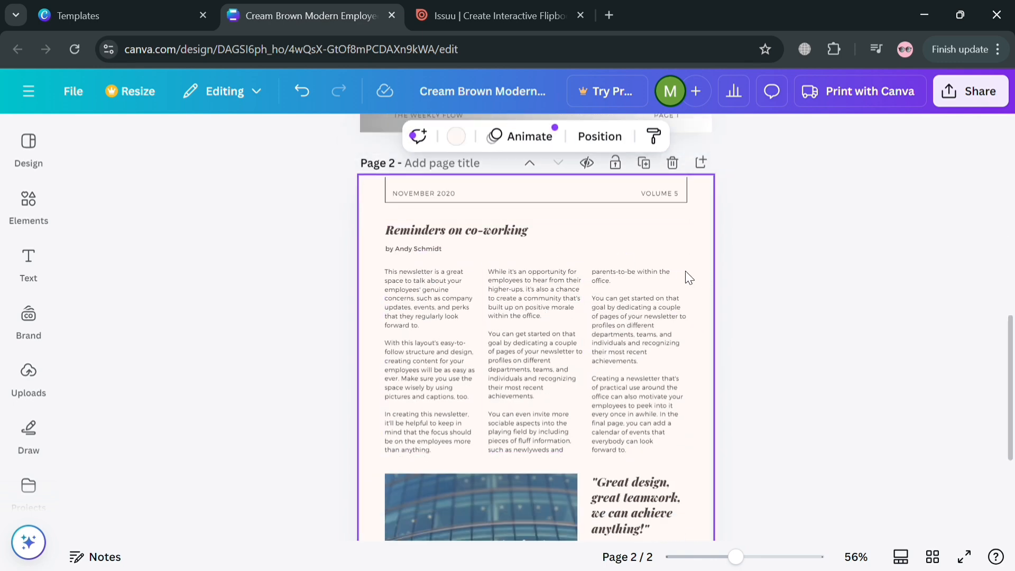
{"action": "left_click", "coordinate": [454, 137]}
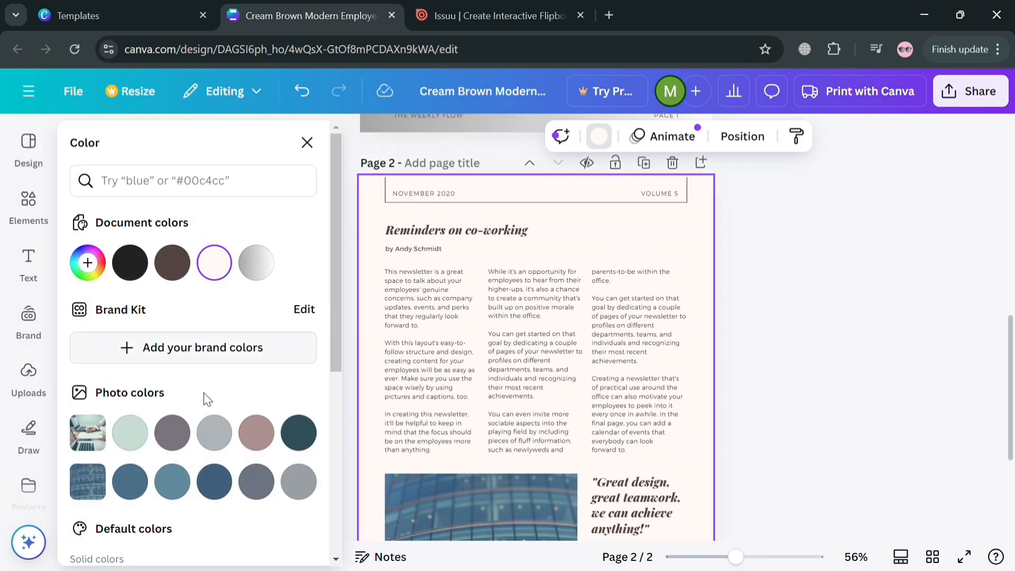
{"action": "left_click", "coordinate": [258, 263]}
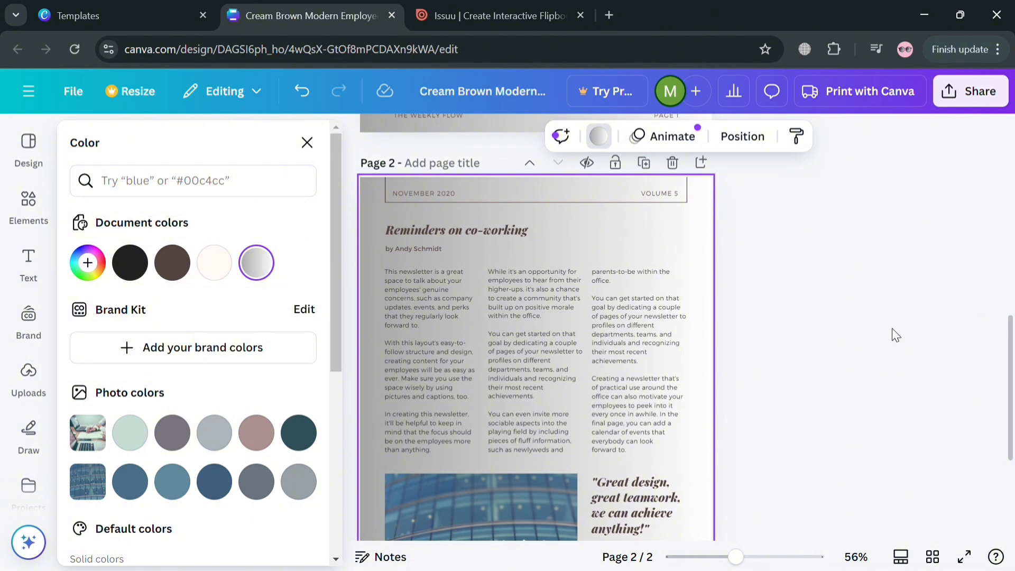
{"action": "key", "text": "Escape"}
Add a third page and apply the client project layout from the Beige Aesthetic Marketing Studio Monthly Newsletter template
{"action": "scroll", "coordinate": [285, 246], "scroll_direction": "down", "scroll_amount": 4}
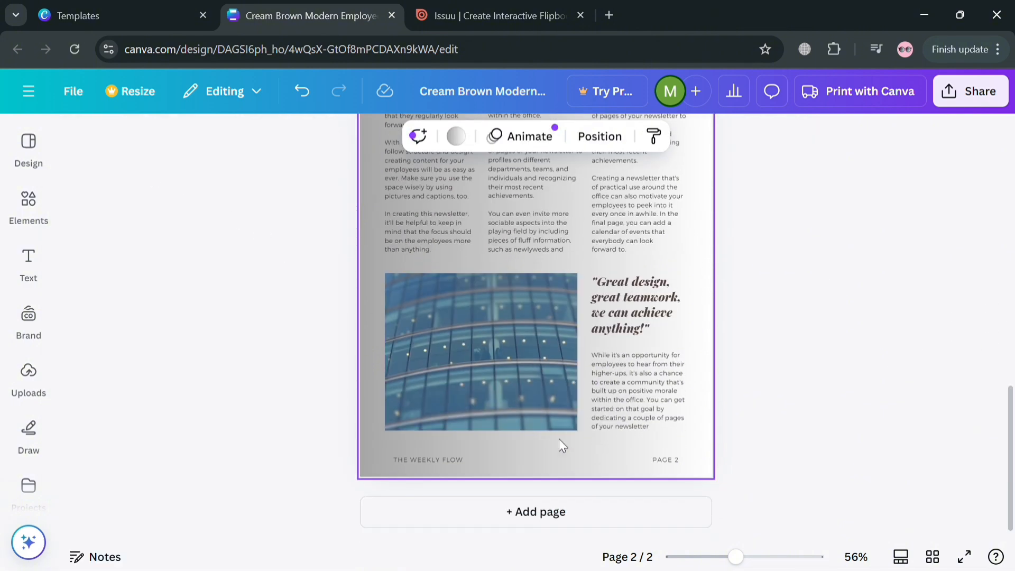
{"action": "left_click", "coordinate": [567, 528]}
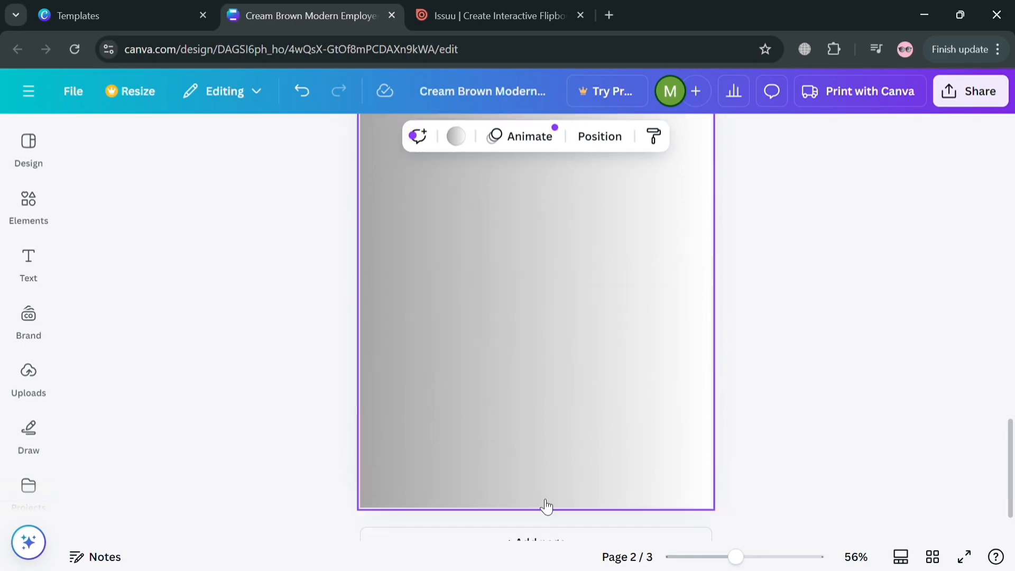
{"action": "left_click", "coordinate": [29, 145]}
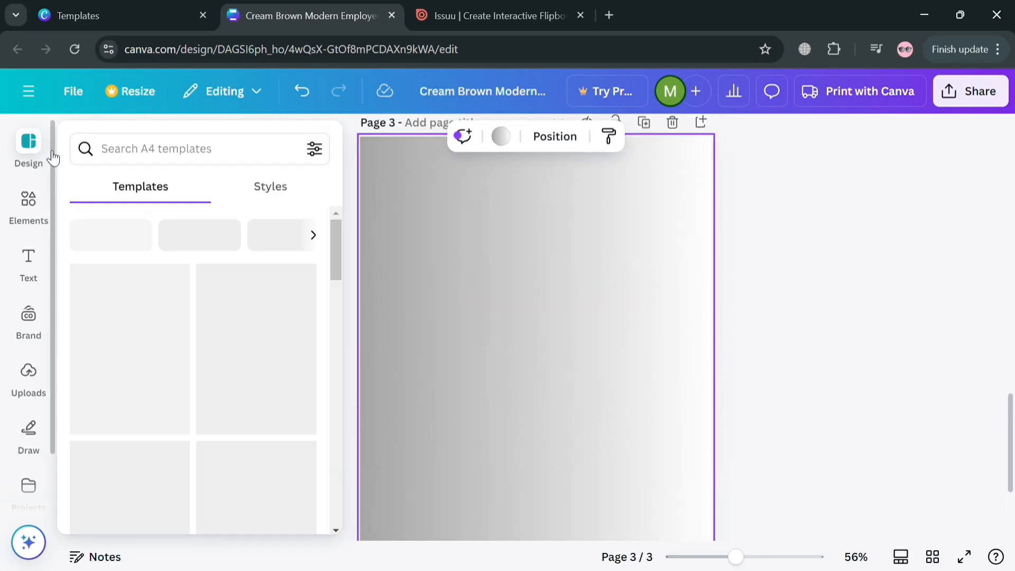
{"action": "scroll", "coordinate": [154, 401], "scroll_direction": "down", "scroll_amount": 6}
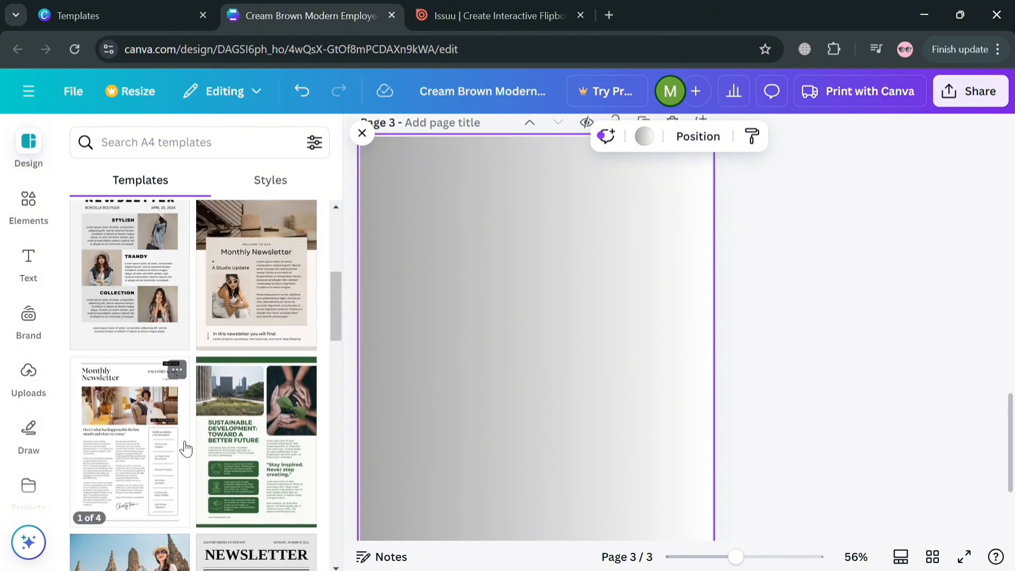
{"action": "left_click", "coordinate": [278, 298]}
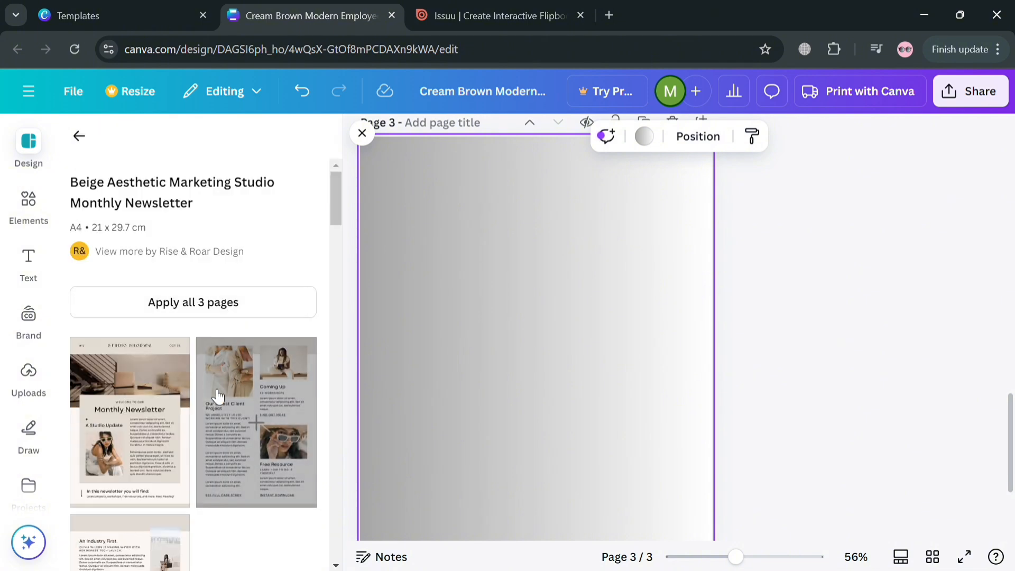
{"action": "left_click", "coordinate": [260, 429]}
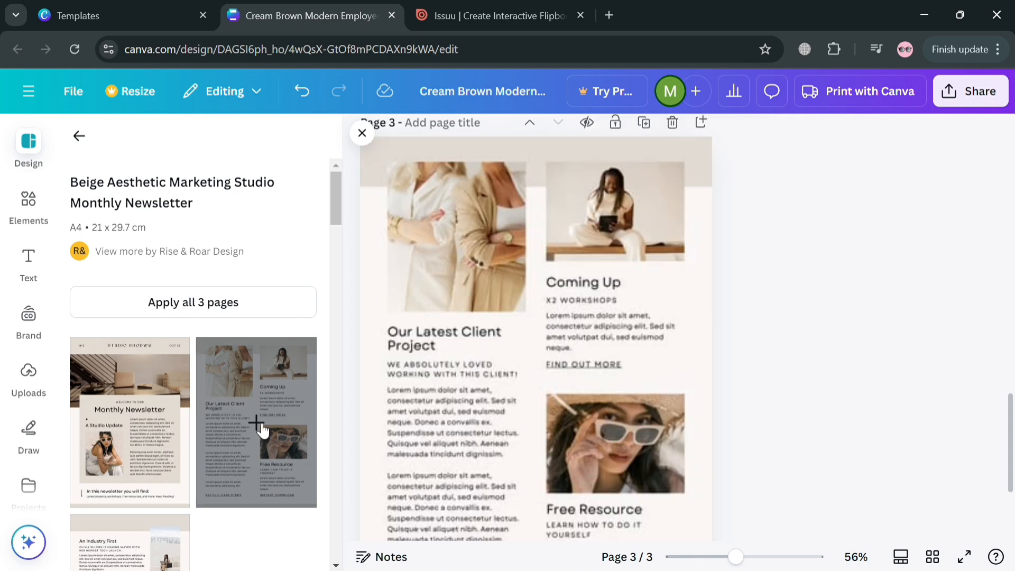
Add a fourth page and apply the Monthly Newsletter cover layout from the same template
{"action": "scroll", "coordinate": [545, 277], "scroll_direction": "up", "scroll_amount": 5}
{"action": "scroll", "coordinate": [601, 417], "scroll_direction": "down", "scroll_amount": 8}
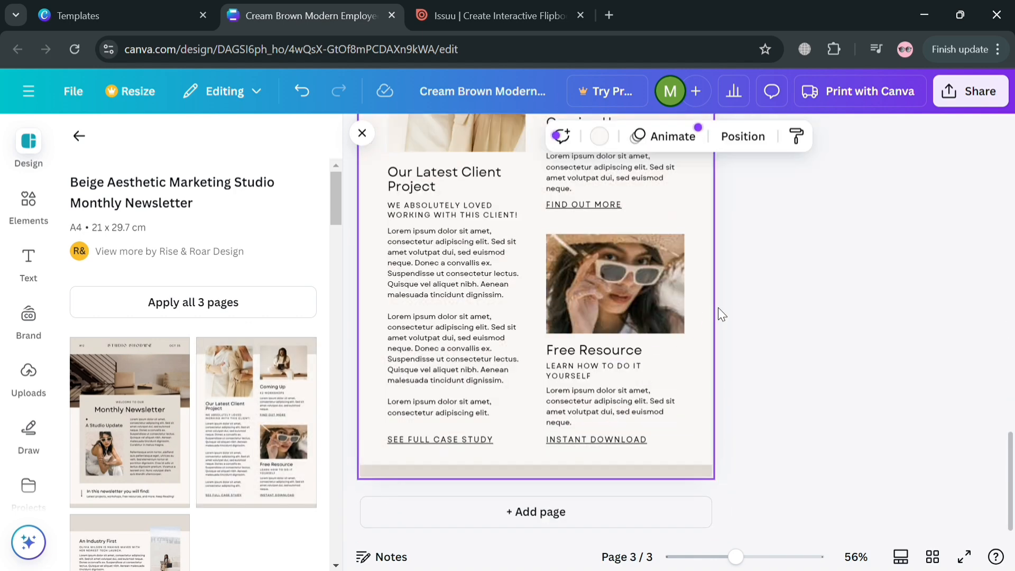
{"action": "left_click", "coordinate": [555, 529]}
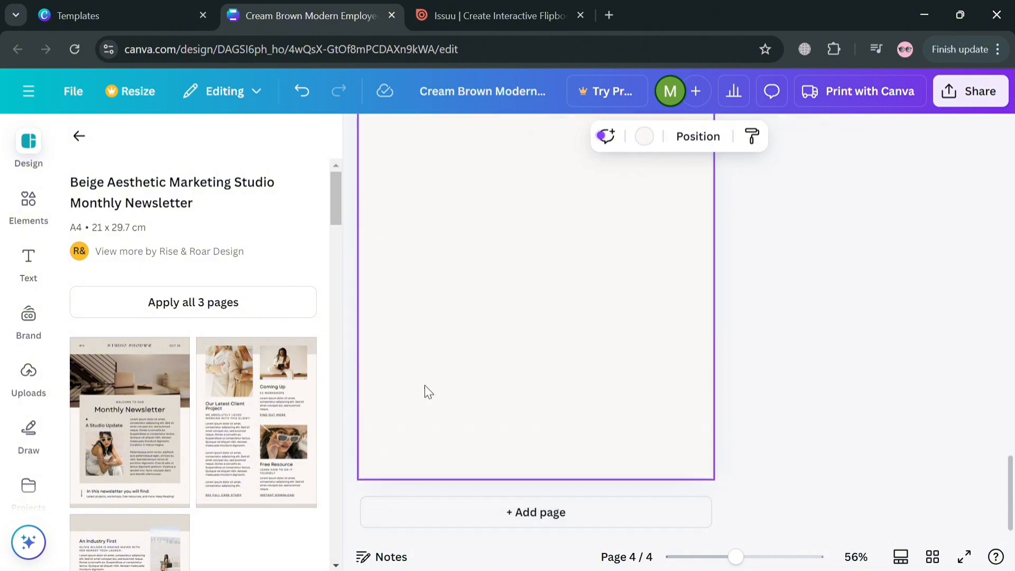
{"action": "scroll", "coordinate": [243, 418], "scroll_direction": "down", "scroll_amount": 2}
{"action": "scroll", "coordinate": [211, 416], "scroll_direction": "down", "scroll_amount": 4}
{"action": "scroll", "coordinate": [180, 397], "scroll_direction": "up", "scroll_amount": 6}
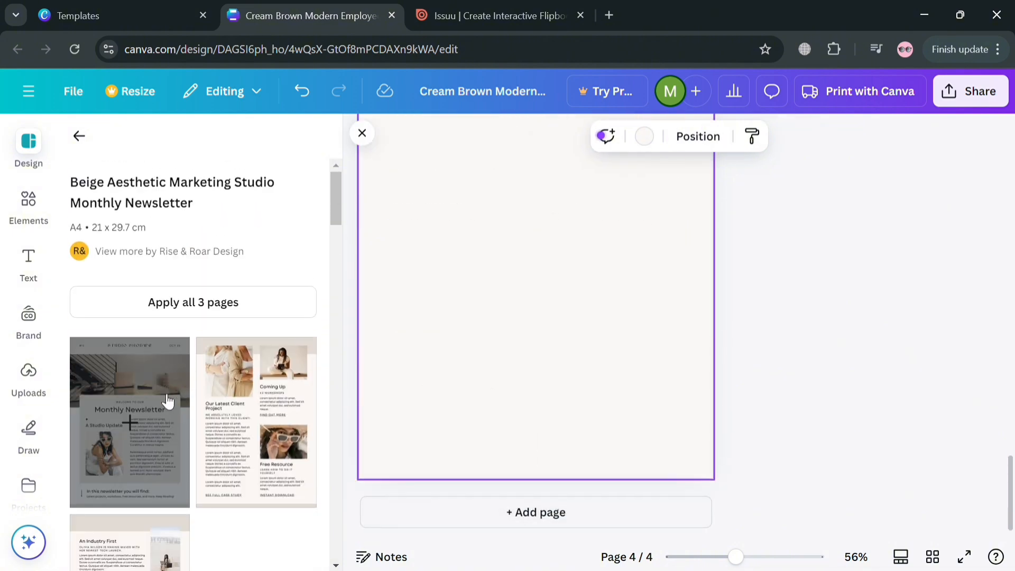
{"action": "left_click", "coordinate": [136, 420]}
{"action": "scroll", "coordinate": [626, 302], "scroll_direction": "up", "scroll_amount": 5}
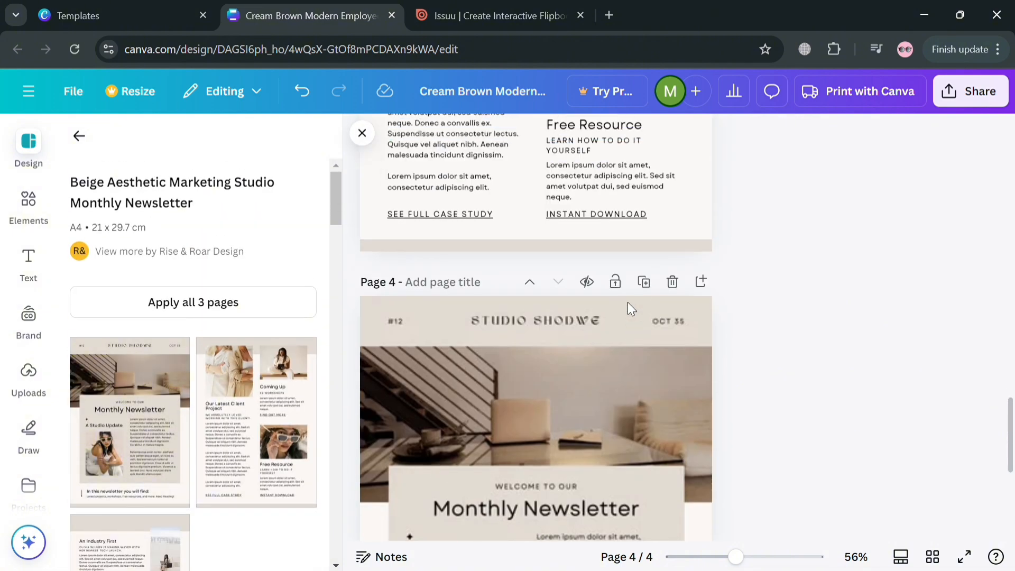
{"action": "left_click", "coordinate": [815, 351]}
Apply the green colour palette style to page 1, shuffling it until the cover uses a dark green background
{"action": "scroll", "coordinate": [677, 406], "scroll_direction": "down", "scroll_amount": 3}
{"action": "scroll", "coordinate": [656, 391], "scroll_direction": "up", "scroll_amount": 3}
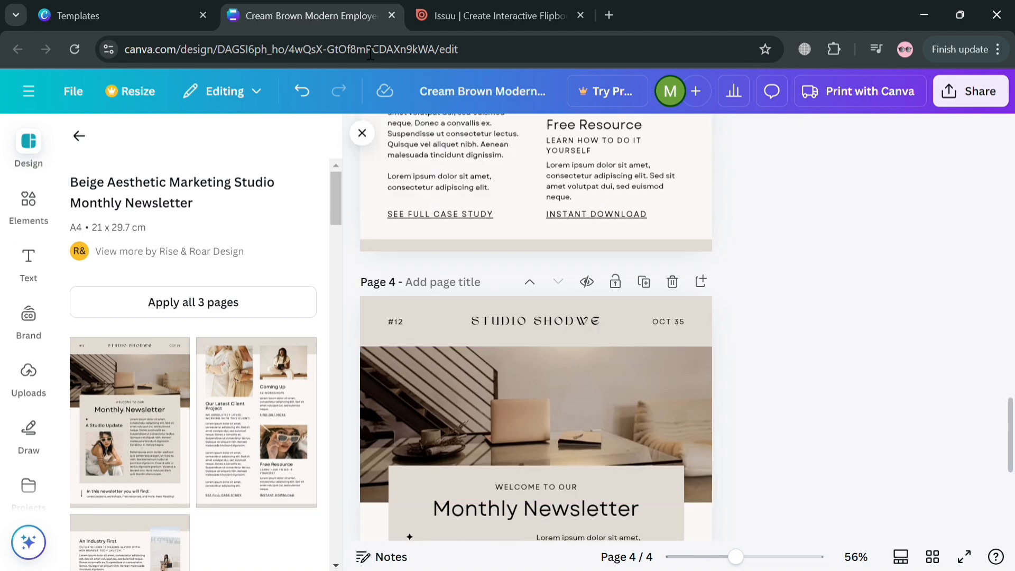
{"action": "scroll", "coordinate": [557, 257], "scroll_direction": "up", "scroll_amount": 6}
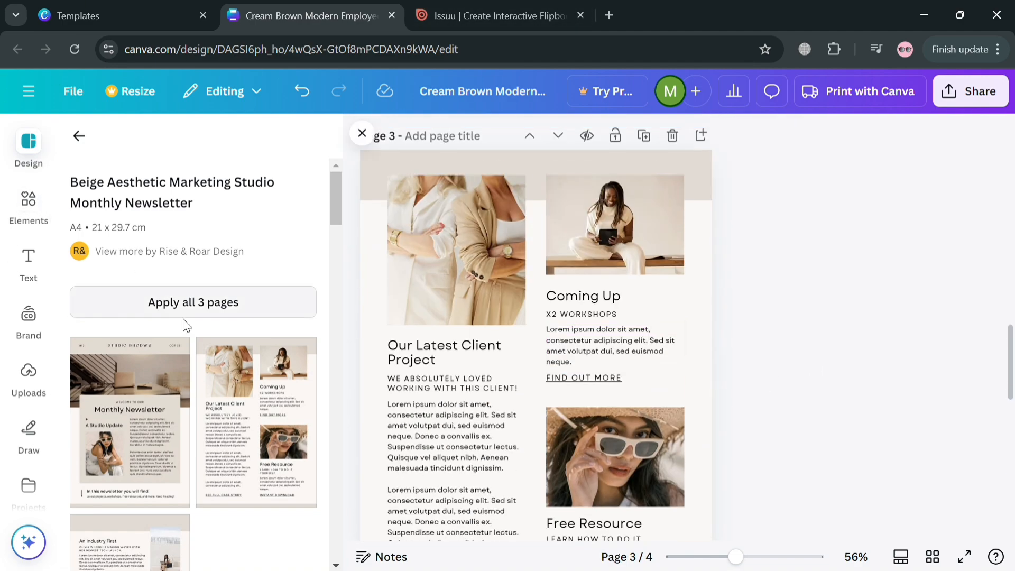
{"action": "left_click", "coordinate": [89, 137]}
{"action": "left_click", "coordinate": [264, 185]}
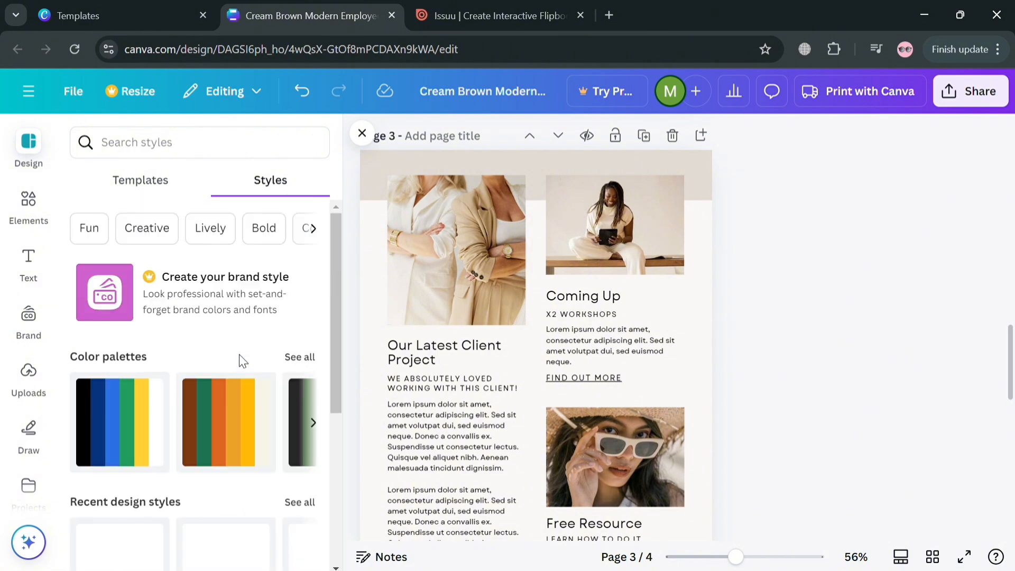
{"action": "scroll", "coordinate": [463, 324], "scroll_direction": "up", "scroll_amount": 15}
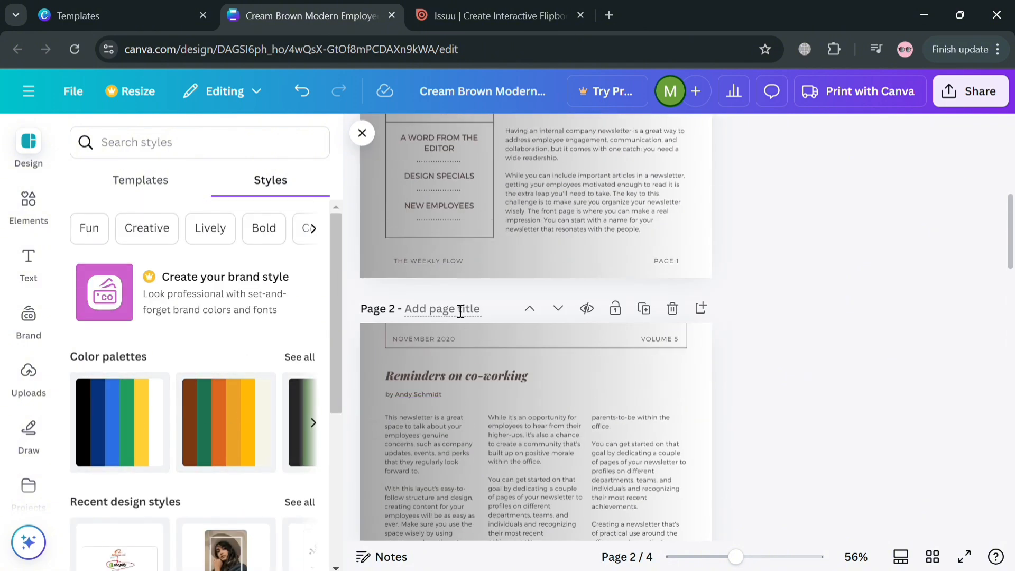
{"action": "left_click", "coordinate": [373, 318]}
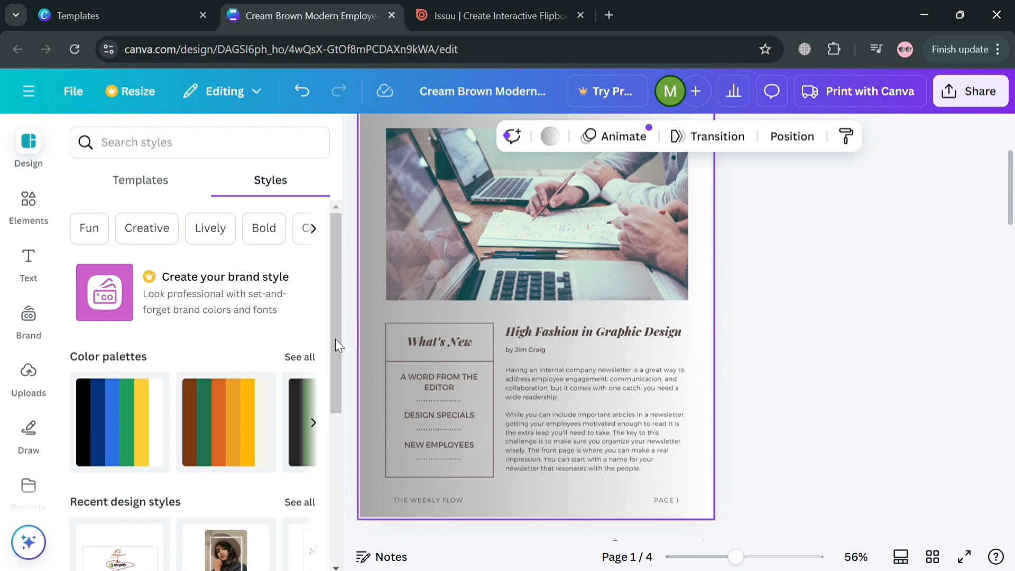
{"action": "left_click", "coordinate": [134, 434]}
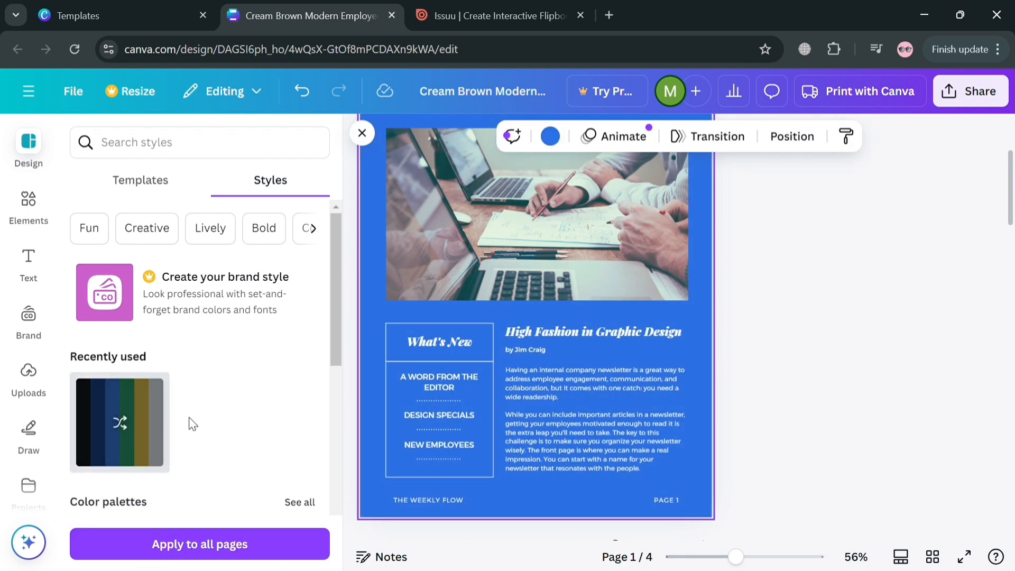
{"action": "scroll", "coordinate": [430, 286], "scroll_direction": "up", "scroll_amount": 3}
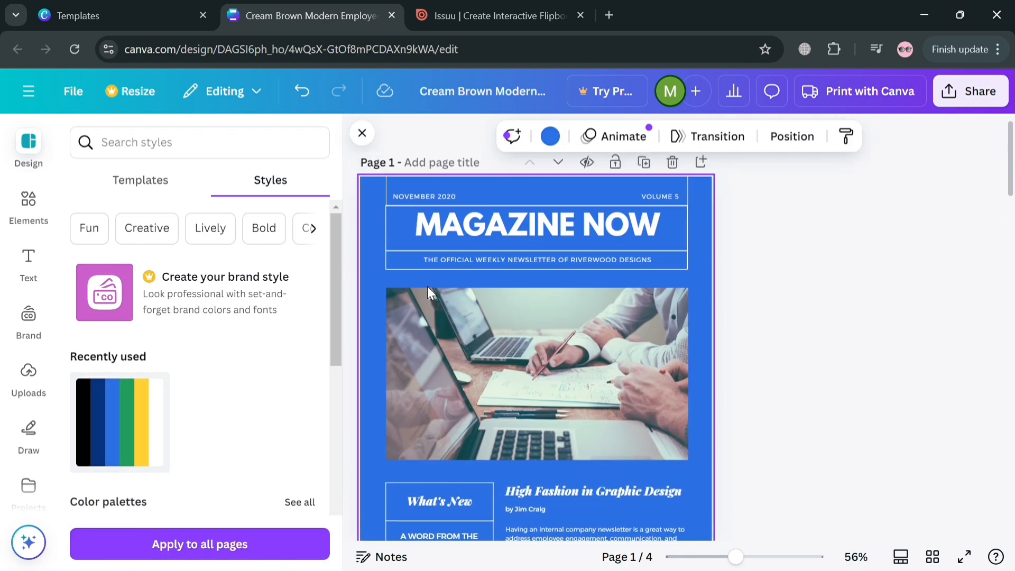
{"action": "left_click", "coordinate": [140, 430]}
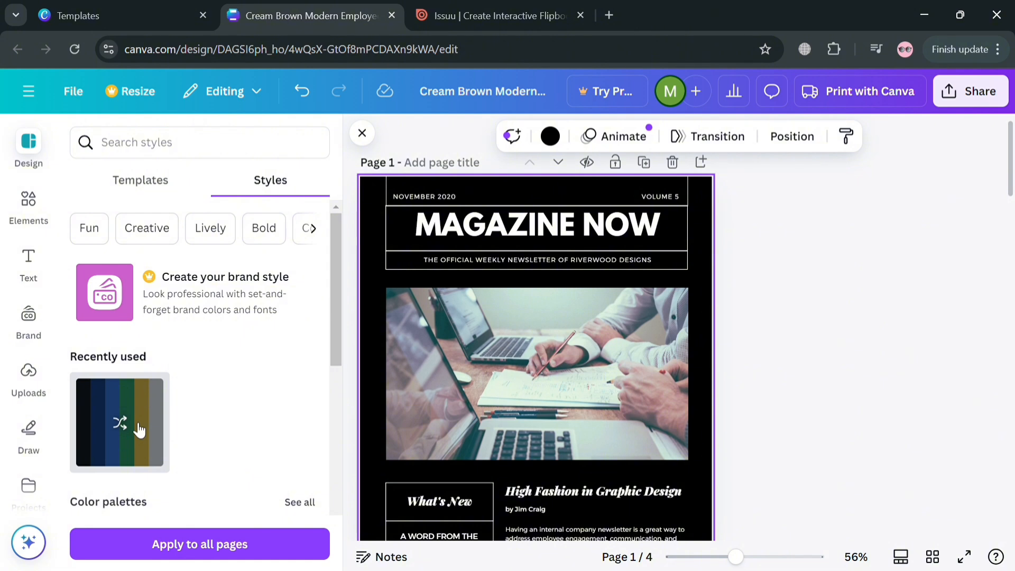
{"action": "left_click", "coordinate": [140, 429]}
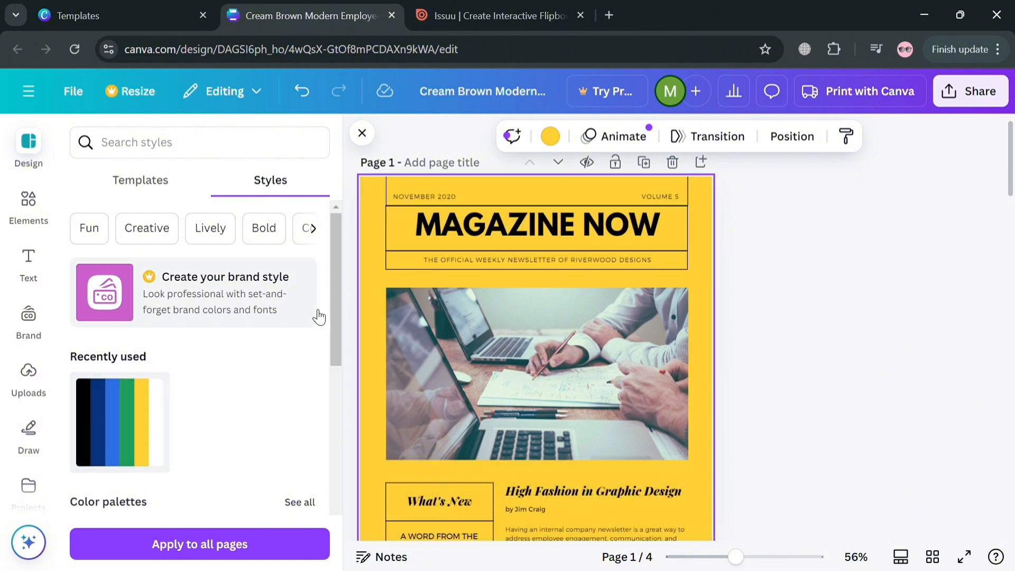
{"action": "scroll", "coordinate": [301, 320], "scroll_direction": "down", "scroll_amount": 5}
{"action": "left_click", "coordinate": [314, 333]}
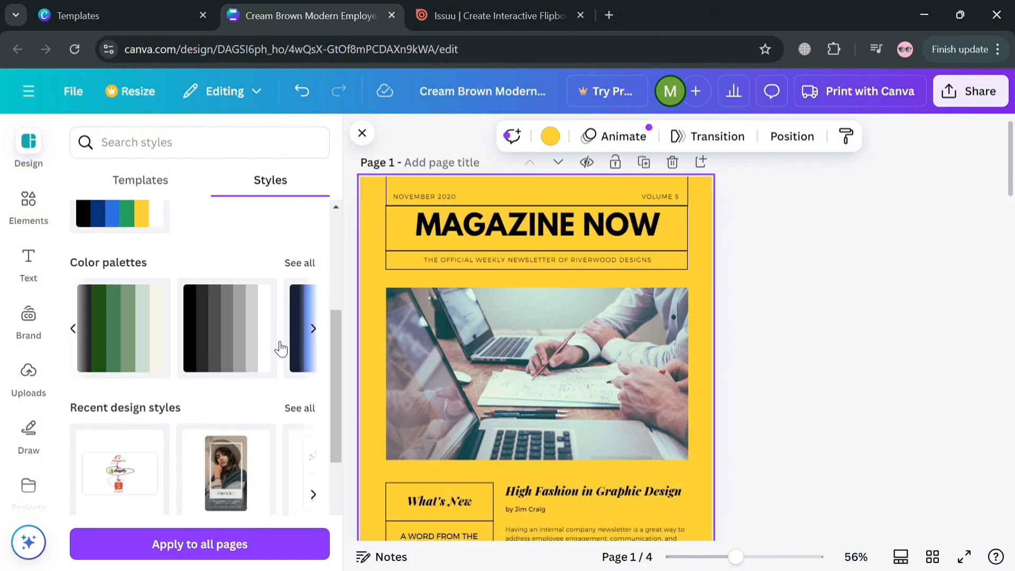
{"action": "left_click", "coordinate": [143, 349]}
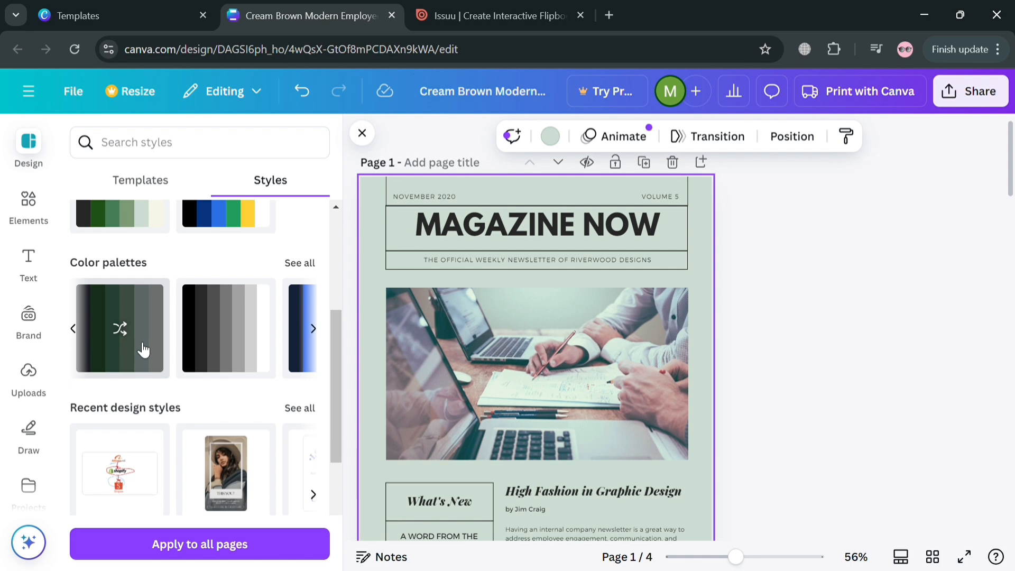
{"action": "left_click", "coordinate": [143, 349]}
{"action": "left_click", "coordinate": [143, 349]}
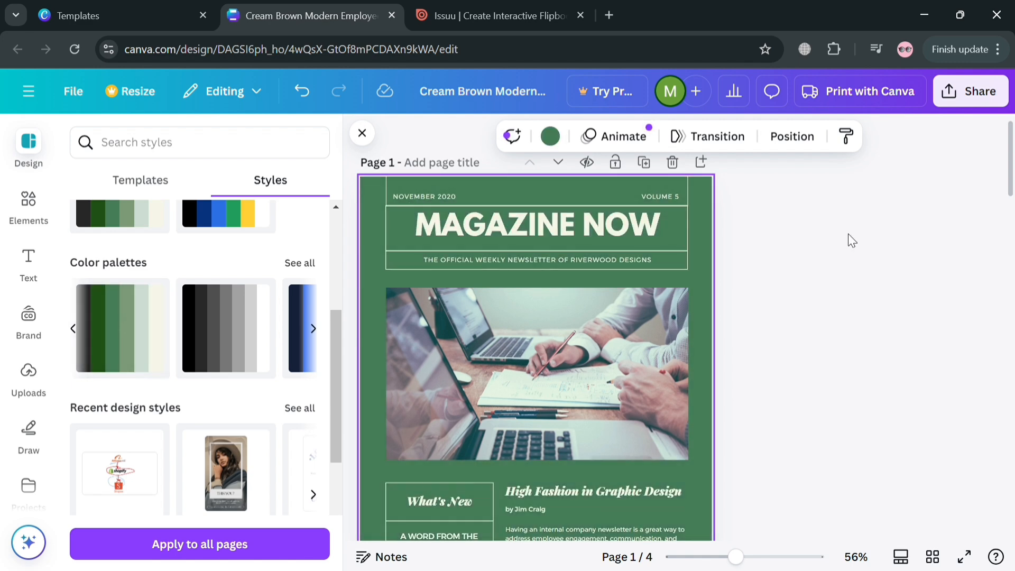
Apply the same green palette to page 2, shuffling to a light sage green background
{"action": "scroll", "coordinate": [848, 234], "scroll_direction": "down", "scroll_amount": 8}
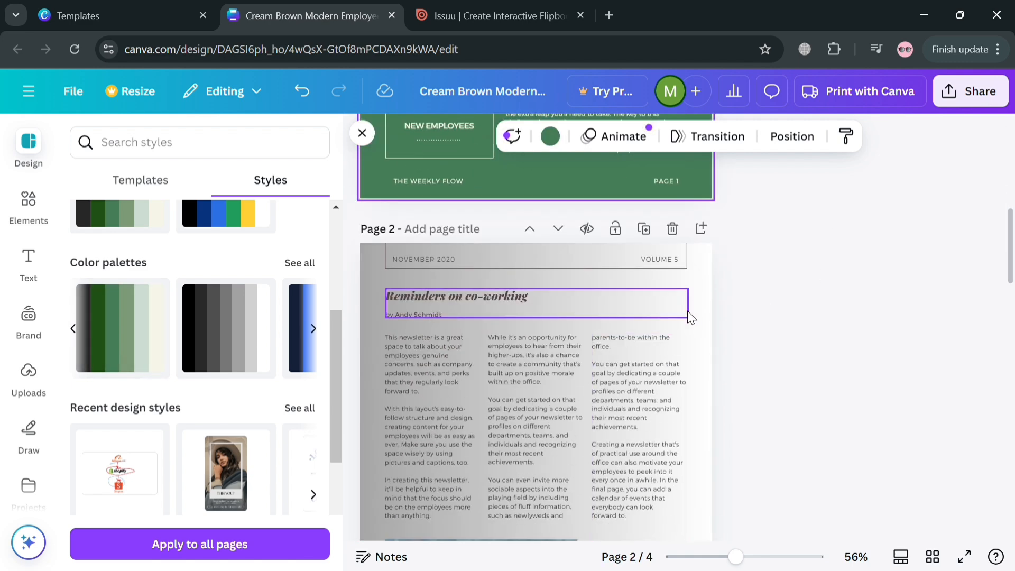
{"action": "left_click", "coordinate": [682, 311]}
{"action": "left_click", "coordinate": [631, 323]}
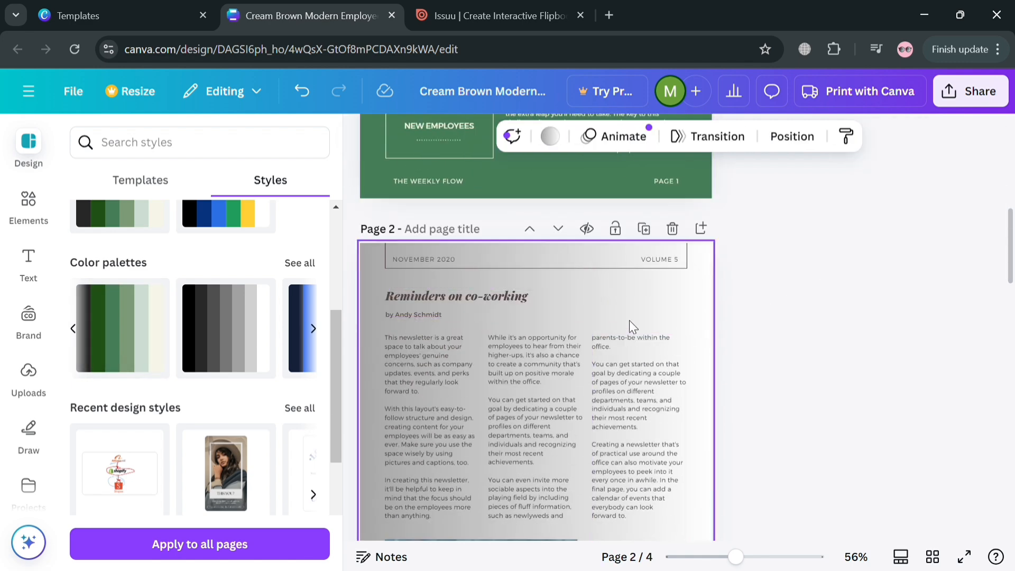
{"action": "left_click", "coordinate": [142, 327]}
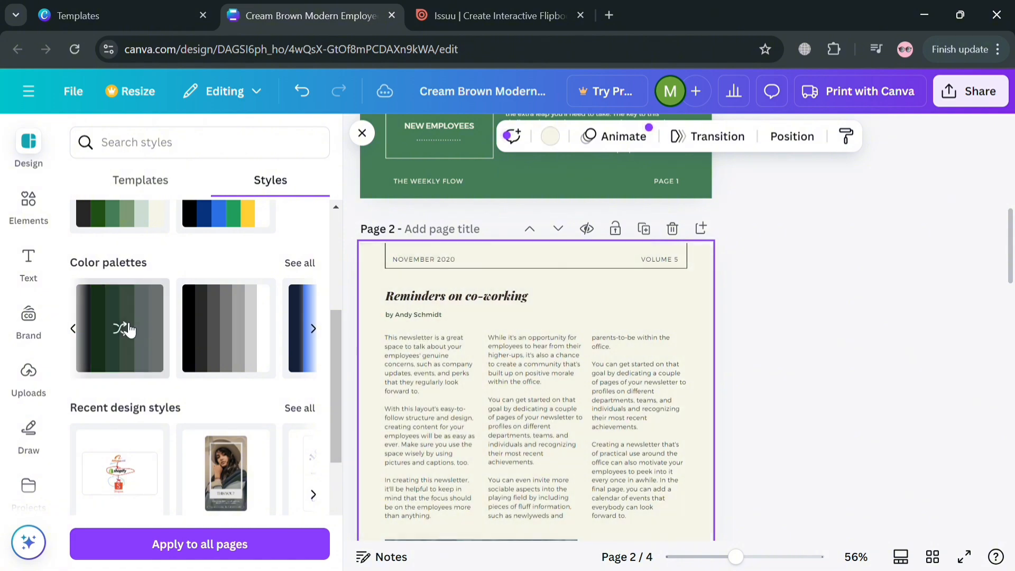
{"action": "left_click", "coordinate": [129, 329]}
{"action": "left_click", "coordinate": [129, 329]}
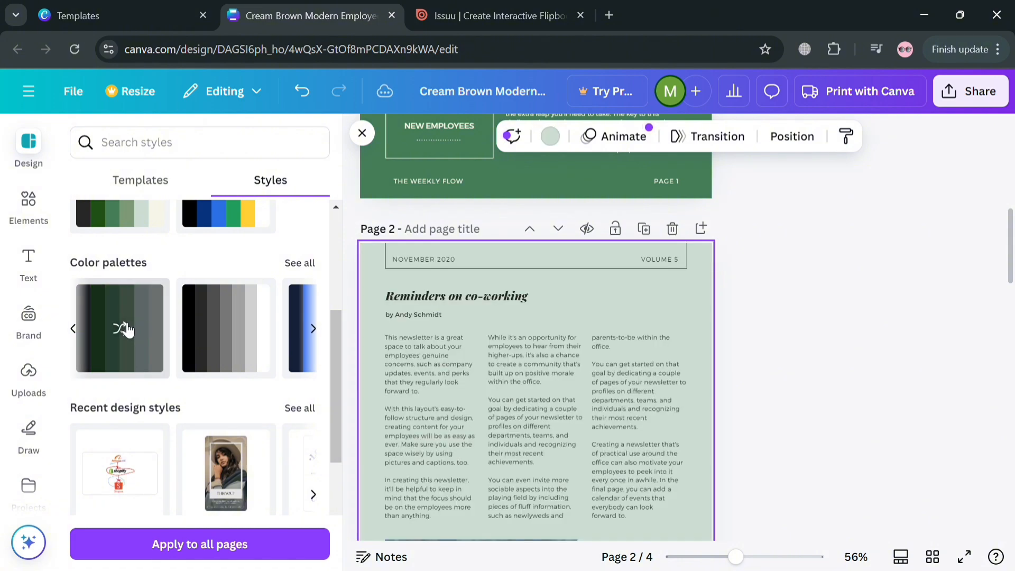
Apply and shuffle the green palette on page 3 until it has a dark green background
{"action": "scroll", "coordinate": [827, 360], "scroll_direction": "down", "scroll_amount": 10}
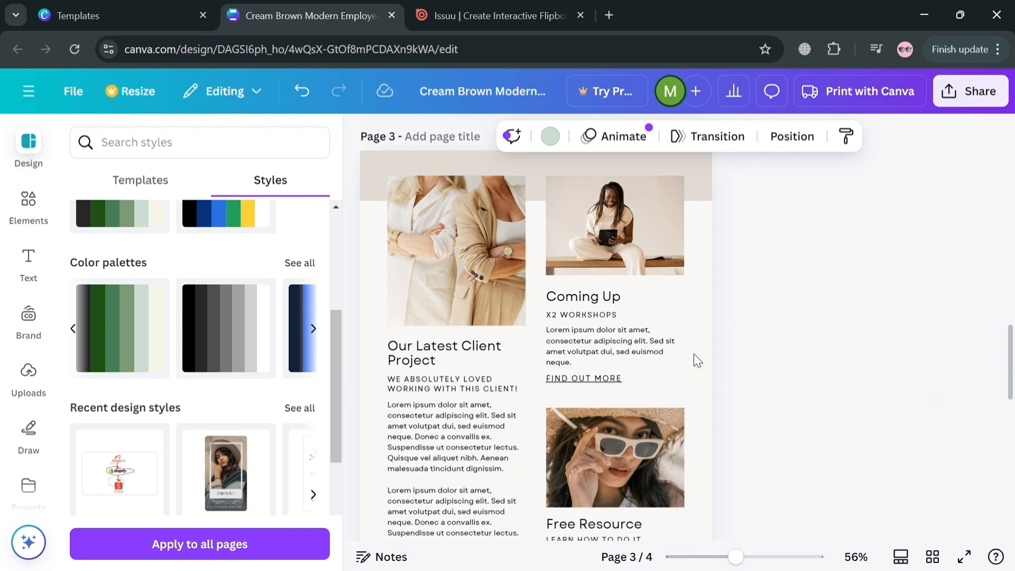
{"action": "left_click", "coordinate": [151, 332]}
{"action": "left_click", "coordinate": [151, 332]}
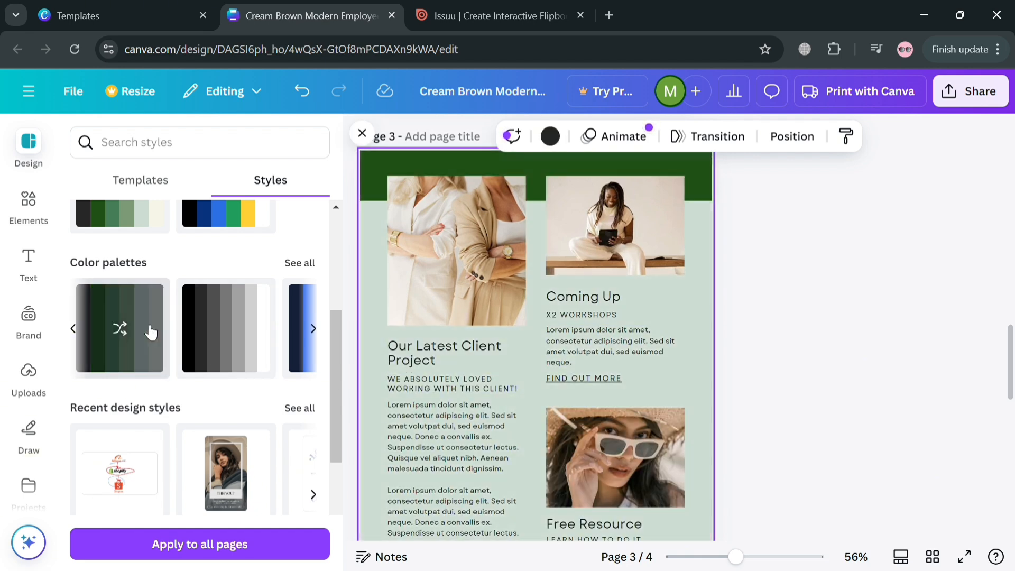
{"action": "left_click", "coordinate": [150, 331]}
{"action": "left_click", "coordinate": [151, 332]}
{"action": "left_click", "coordinate": [150, 331]}
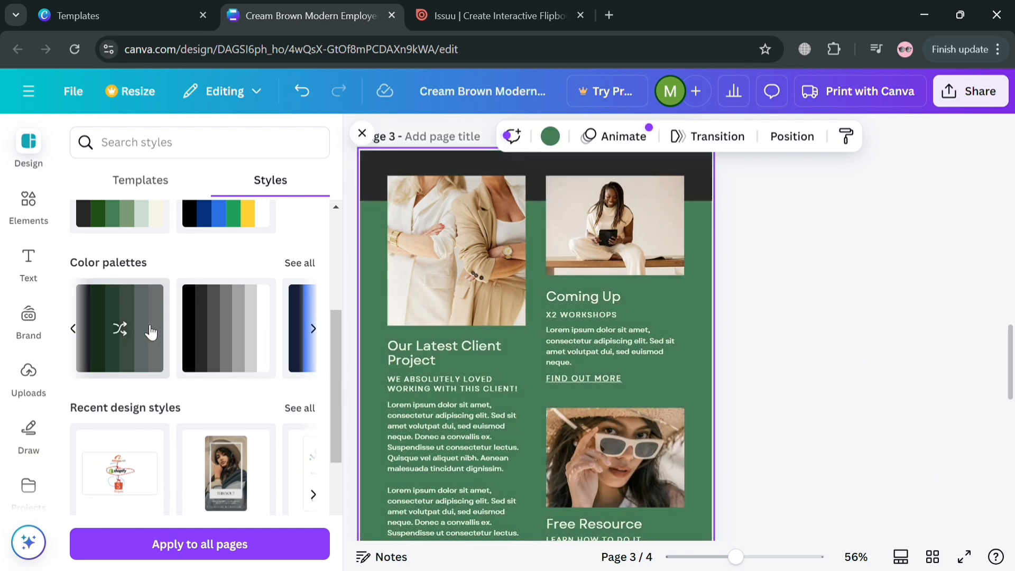
{"action": "left_click", "coordinate": [151, 331]}
{"action": "left_click", "coordinate": [151, 332]}
{"action": "left_click", "coordinate": [151, 331]}
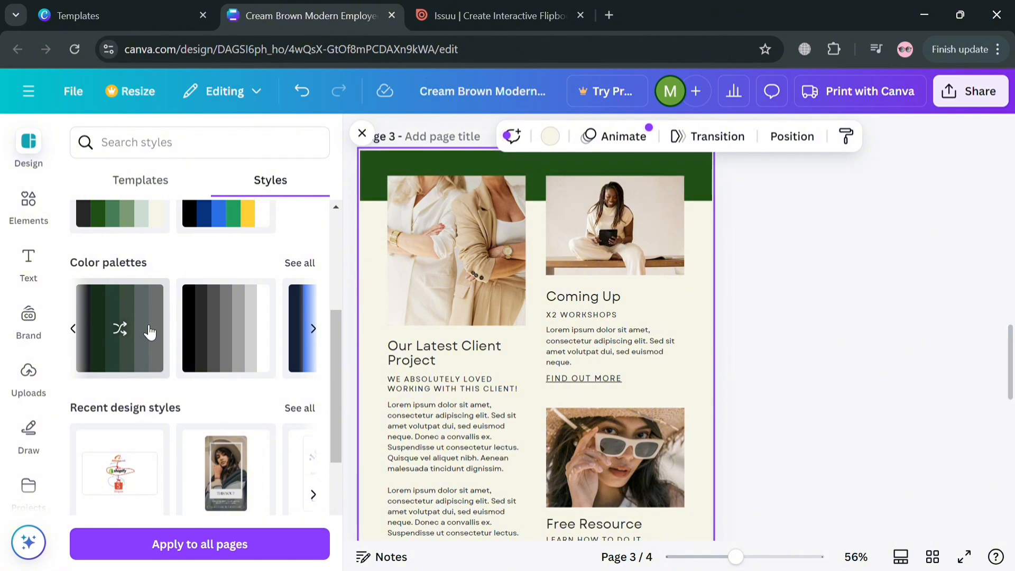
{"action": "left_click", "coordinate": [150, 332]}
{"action": "left_click", "coordinate": [150, 332]}
{"action": "left_click", "coordinate": [866, 400]}
{"action": "scroll", "coordinate": [819, 386], "scroll_direction": "up", "scroll_amount": 4}
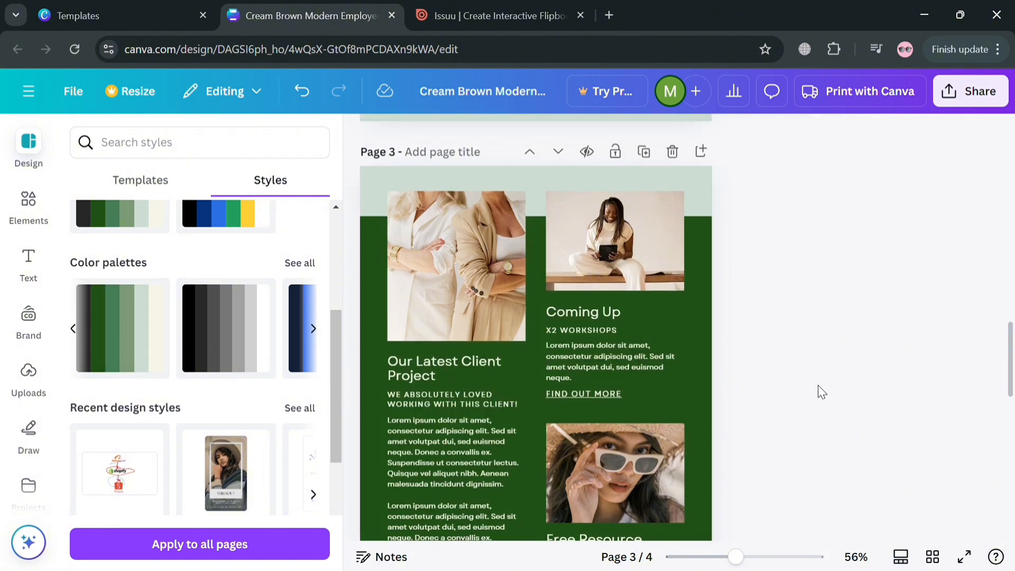
Apply and shuffle the green palette on page 4 for a dark background with a green content box
{"action": "scroll", "coordinate": [801, 369], "scroll_direction": "down", "scroll_amount": 4}
{"action": "scroll", "coordinate": [800, 369], "scroll_direction": "down", "scroll_amount": 4}
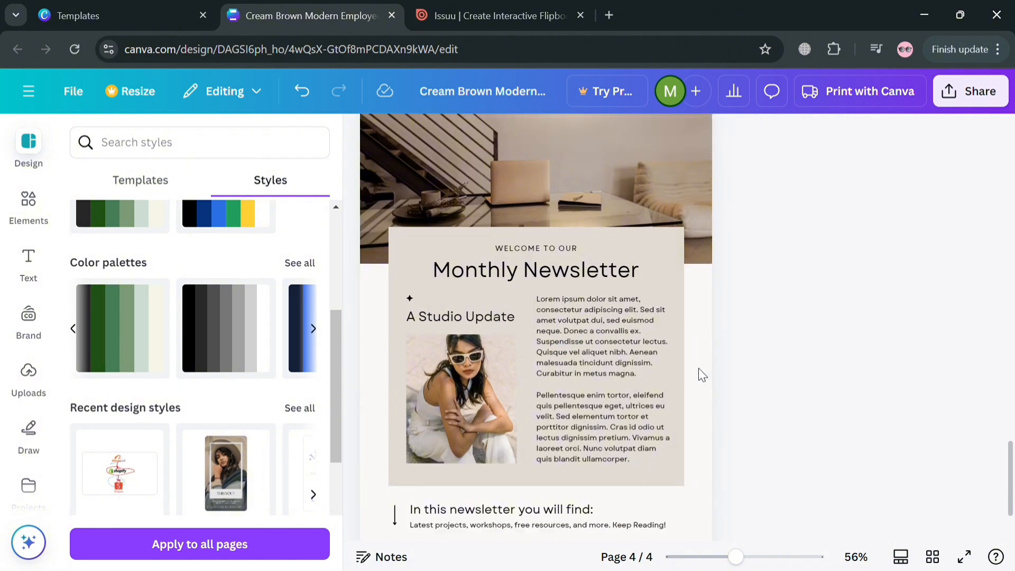
{"action": "left_click", "coordinate": [689, 378]}
{"action": "left_click", "coordinate": [157, 352]}
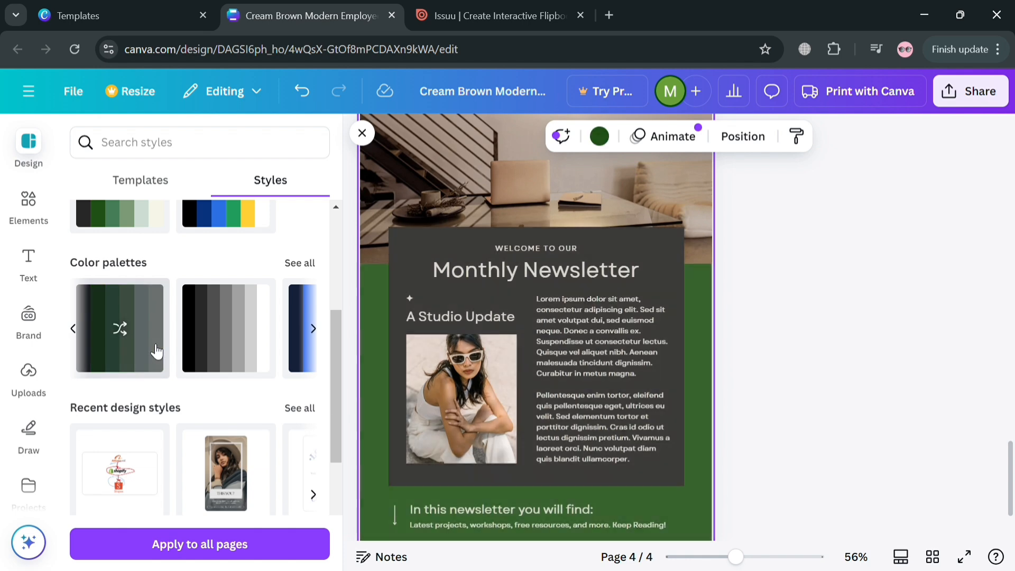
{"action": "left_click", "coordinate": [157, 352]}
{"action": "left_click", "coordinate": [156, 351]}
{"action": "left_click", "coordinate": [850, 324]}
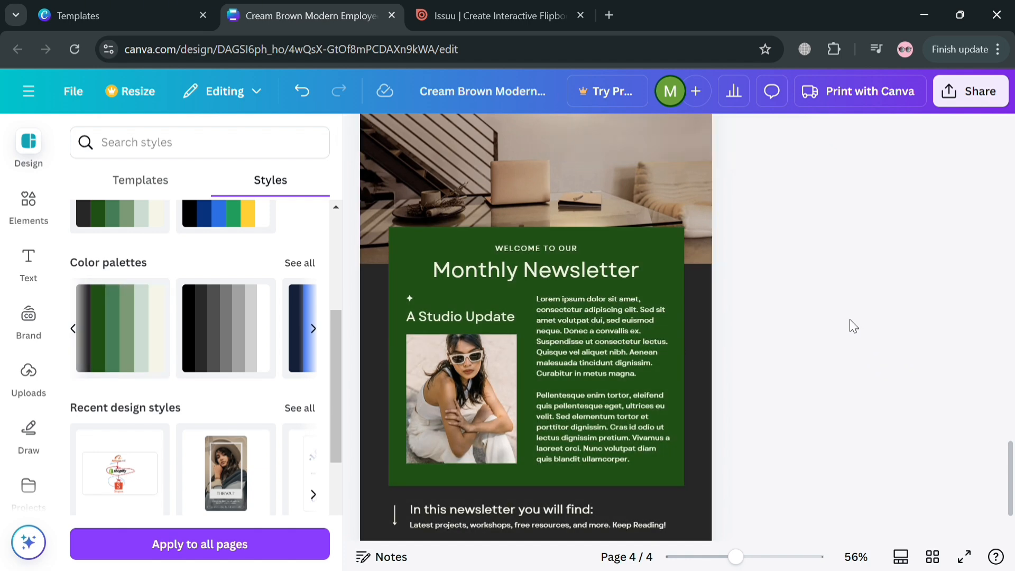
{"action": "scroll", "coordinate": [795, 281], "scroll_direction": "up", "scroll_amount": 3}
Set the first paragraph of page 4's newsletter body text to font size 13
{"action": "scroll", "coordinate": [798, 274], "scroll_direction": "down", "scroll_amount": 5}
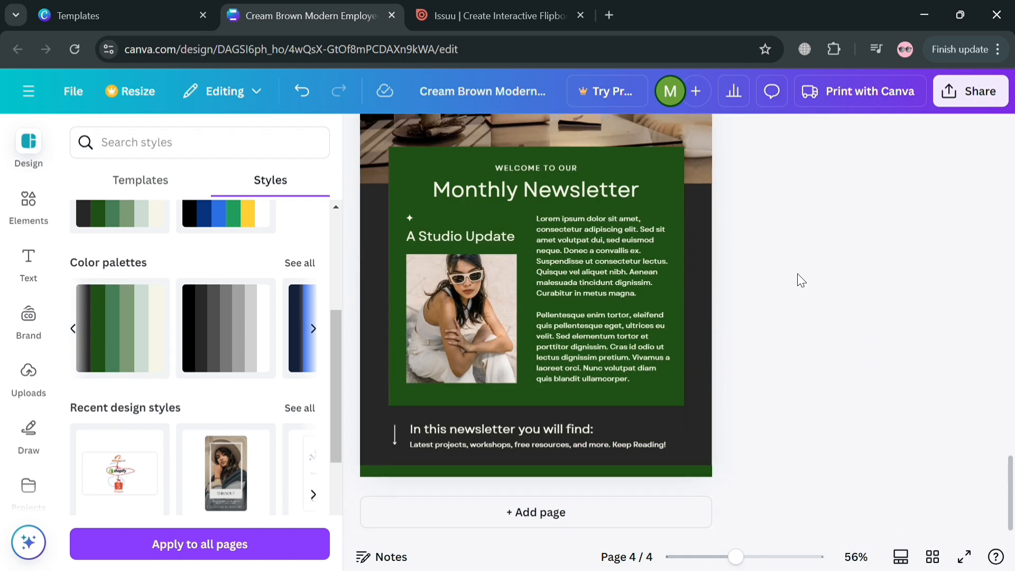
{"action": "left_click", "coordinate": [602, 294]}
{"action": "triple_click", "coordinate": [590, 265]}
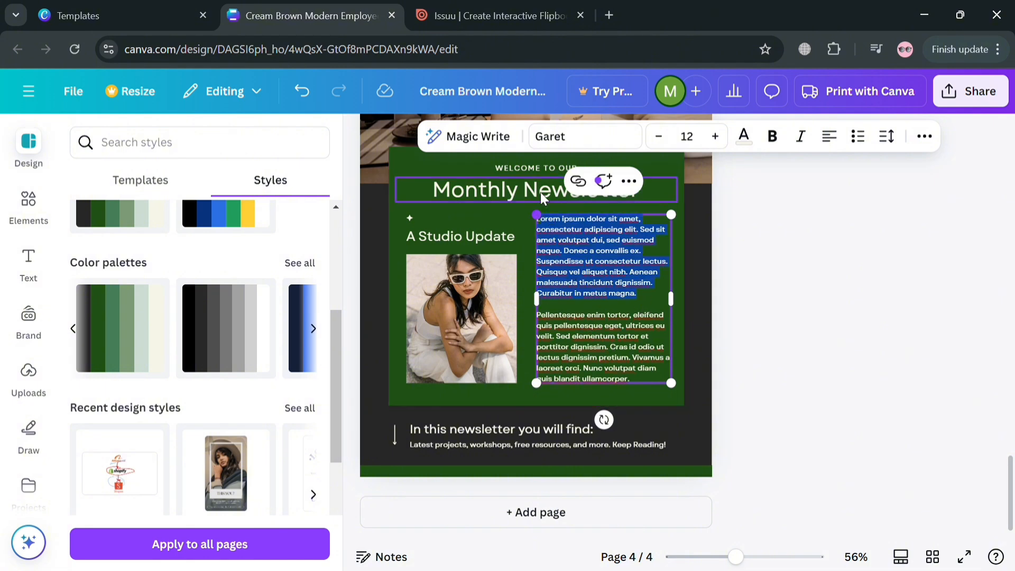
{"action": "left_click", "coordinate": [715, 136]}
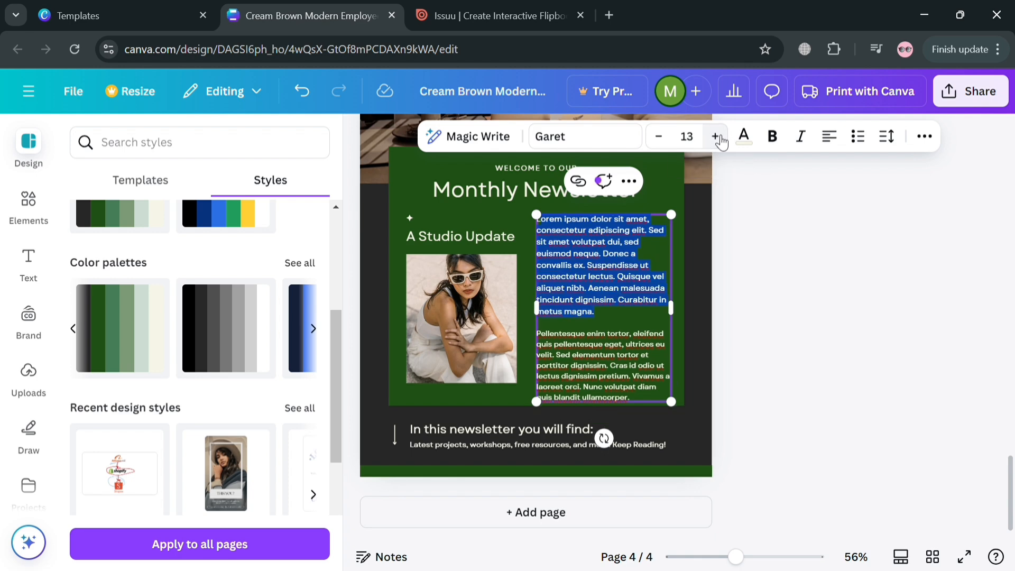
{"action": "left_click", "coordinate": [712, 137]}
{"action": "left_click", "coordinate": [672, 144]}
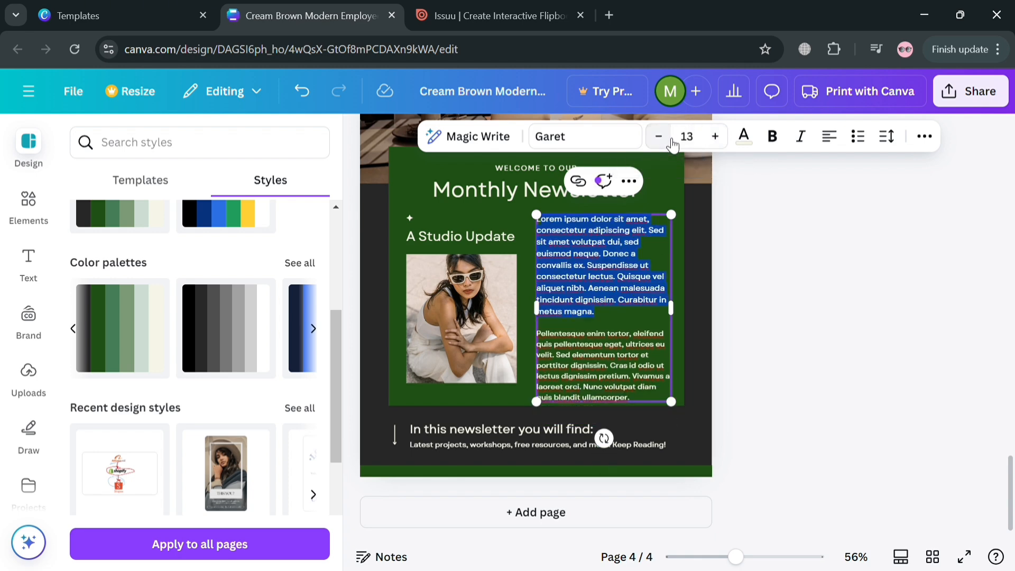
{"action": "left_click", "coordinate": [777, 141]}
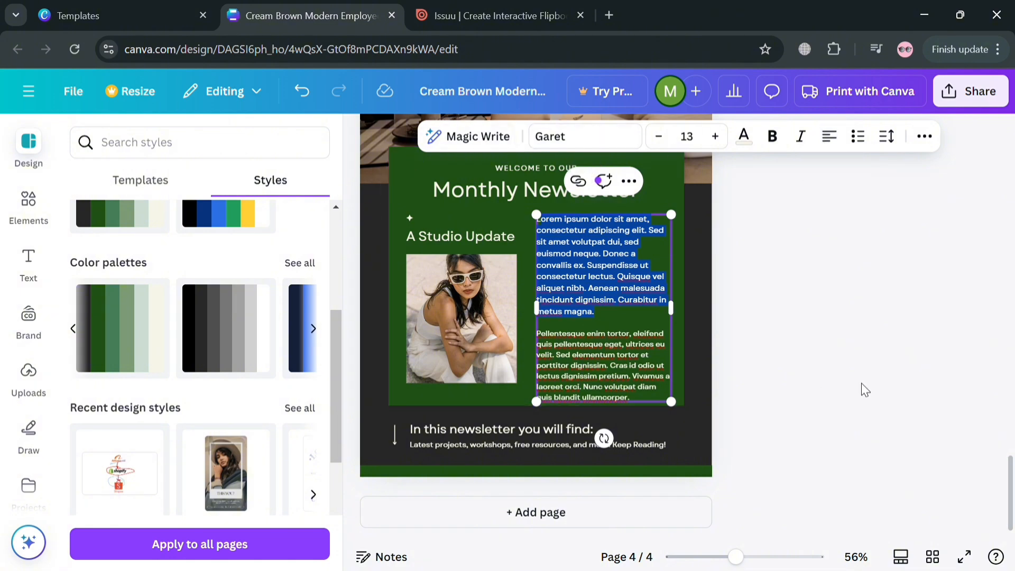
{"action": "scroll", "coordinate": [607, 366], "scroll_direction": "up", "scroll_amount": 15}
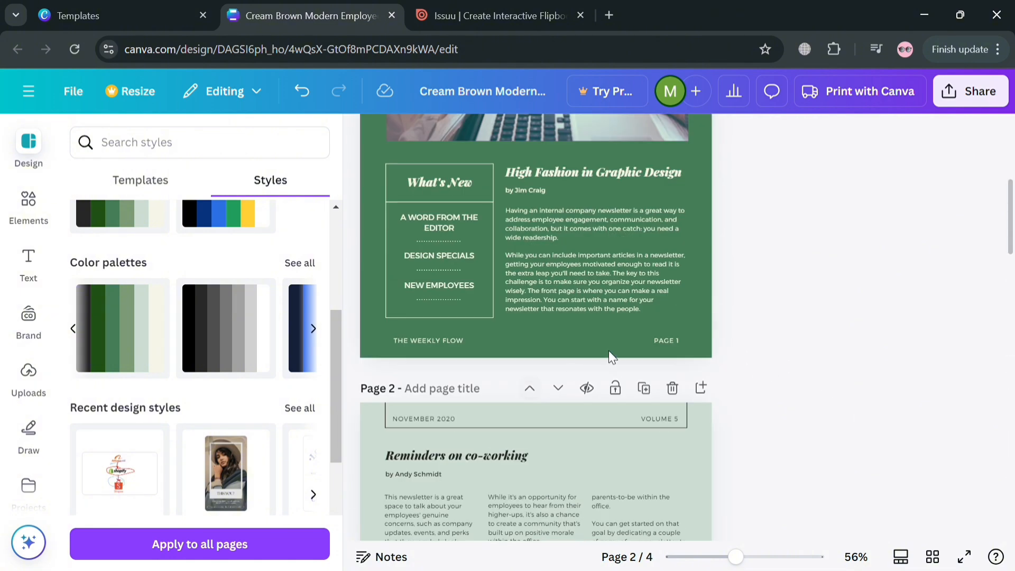
{"action": "scroll", "coordinate": [611, 347], "scroll_direction": "up", "scroll_amount": 5}
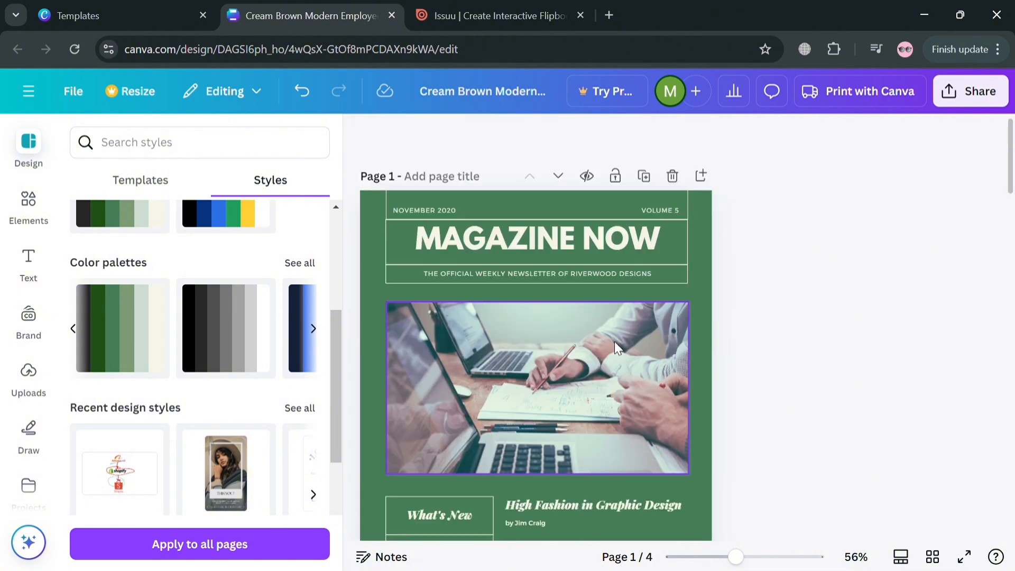
{"action": "left_click", "coordinate": [27, 261]}
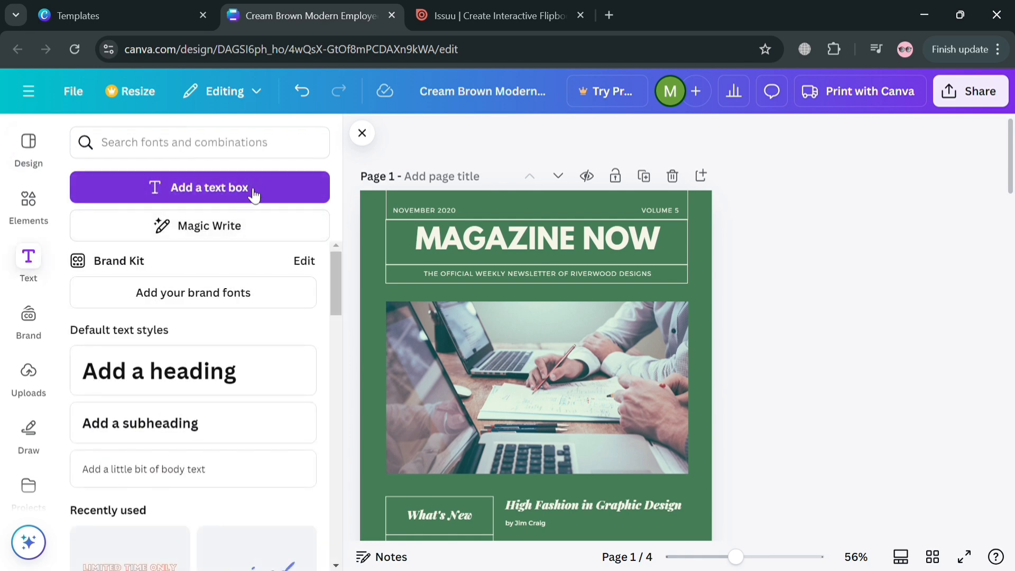
{"action": "scroll", "coordinate": [249, 402], "scroll_direction": "down", "scroll_amount": 2}
{"action": "scroll", "coordinate": [253, 409], "scroll_direction": "down", "scroll_amount": 6}
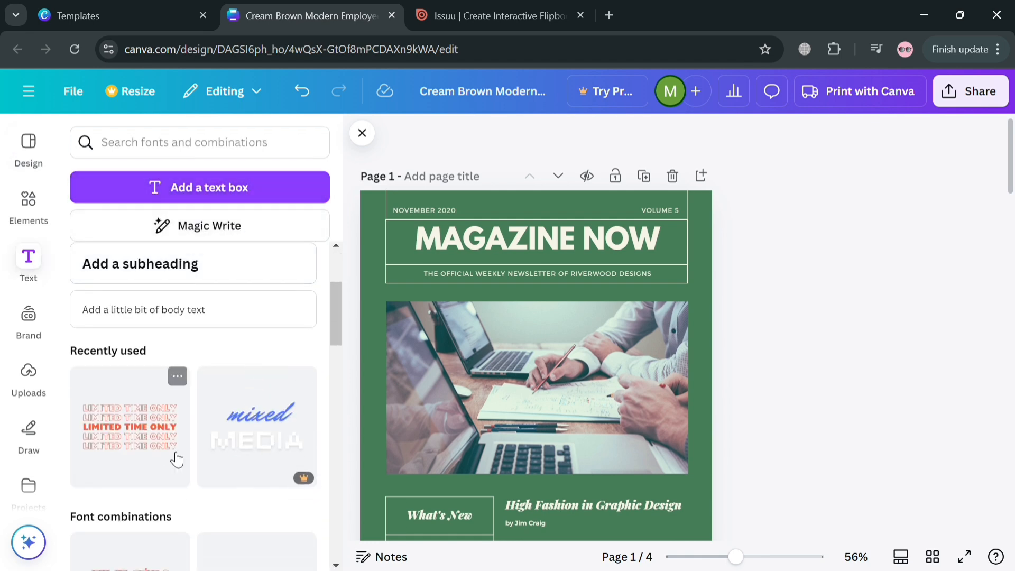
{"action": "scroll", "coordinate": [243, 396], "scroll_direction": "up", "scroll_amount": 8}
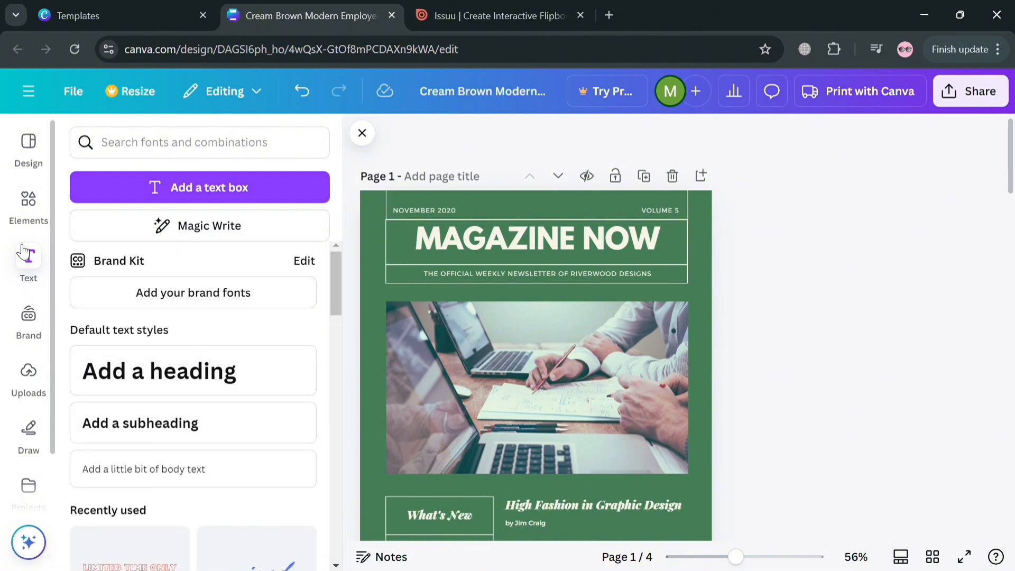
{"action": "left_click", "coordinate": [26, 206]}
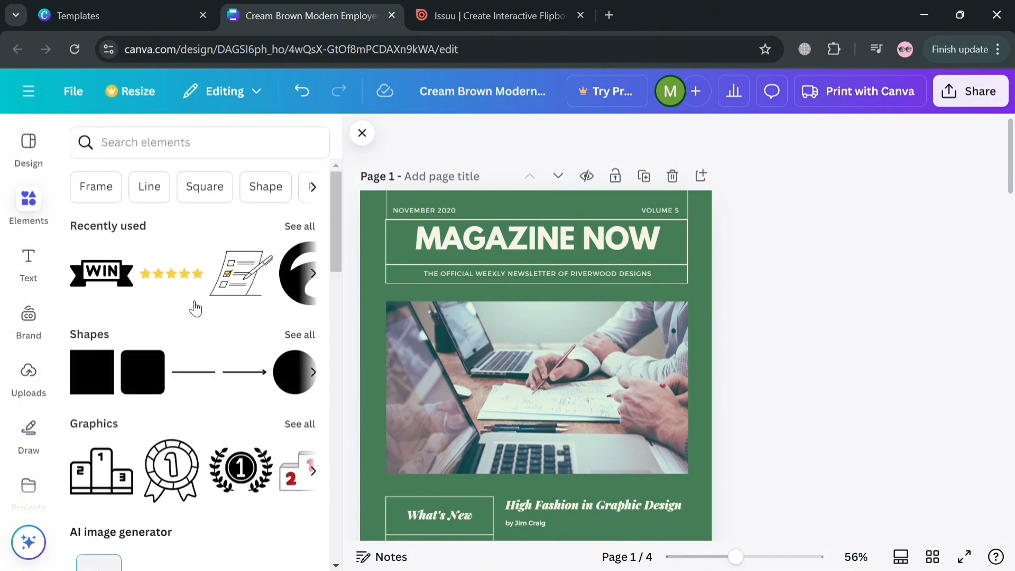
{"action": "left_click", "coordinate": [314, 274]}
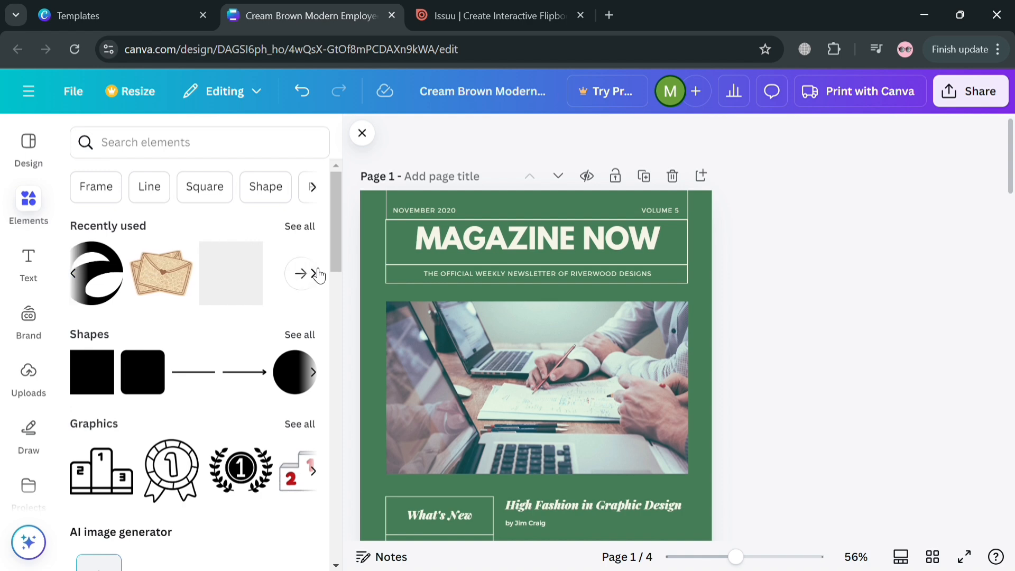
Search photos for FASHION and replace page 1's cover photo with the woman in a beige trench coat
{"action": "left_click", "coordinate": [195, 152]}
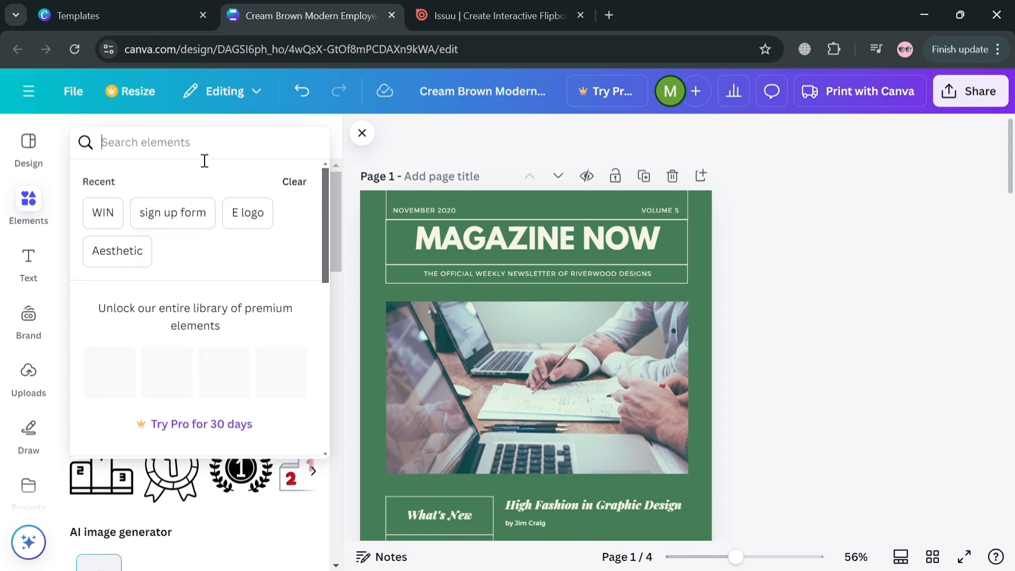
{"action": "type", "text": "FASHION"}
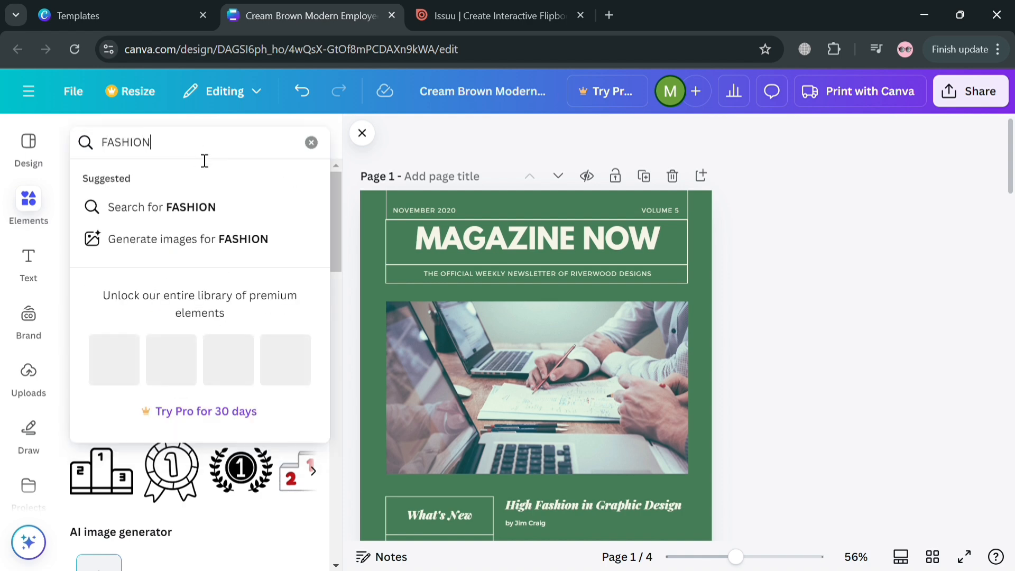
{"action": "key", "text": "Return"}
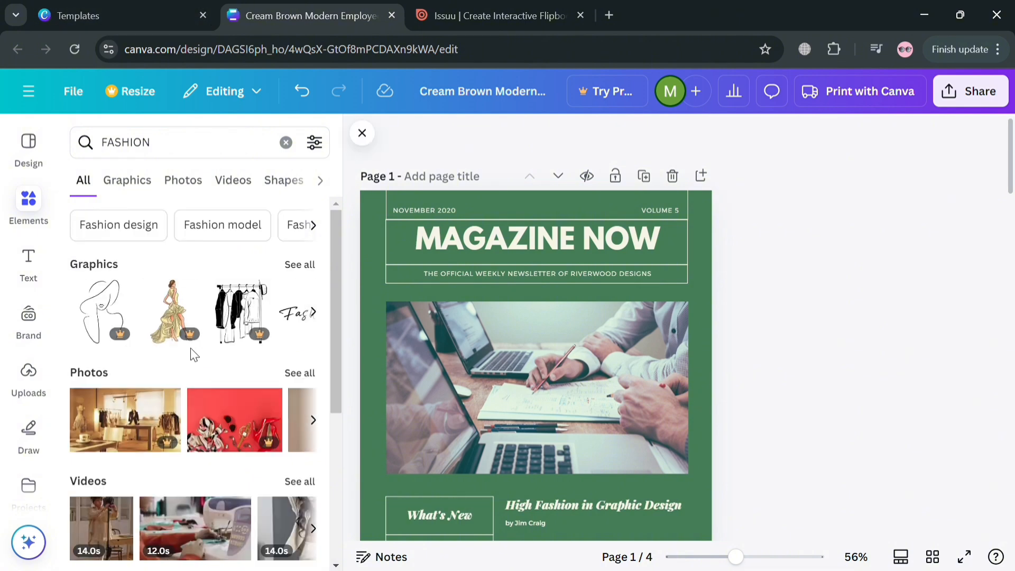
{"action": "left_click", "coordinate": [203, 193]}
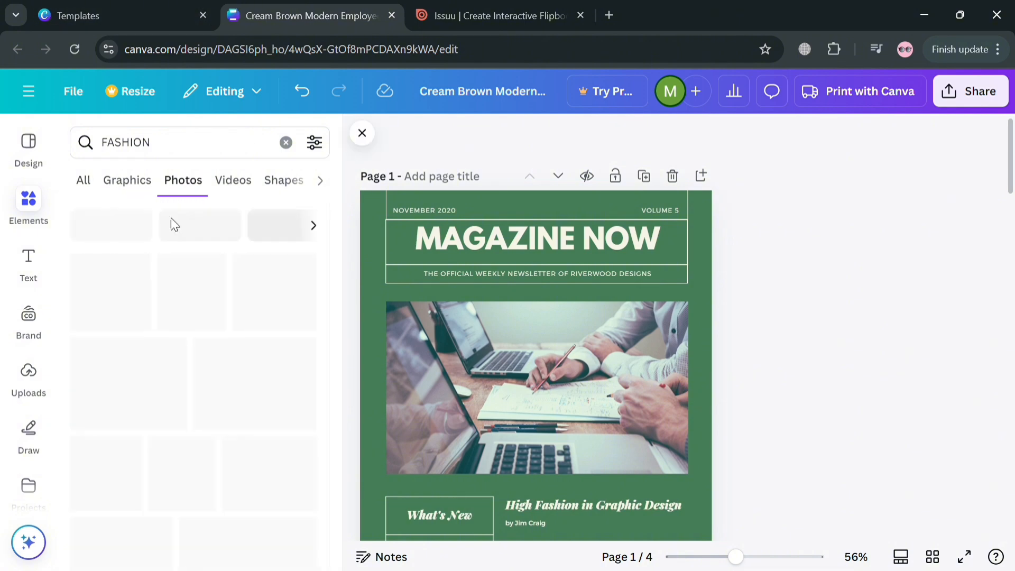
{"action": "scroll", "coordinate": [207, 505], "scroll_direction": "down", "scroll_amount": 3}
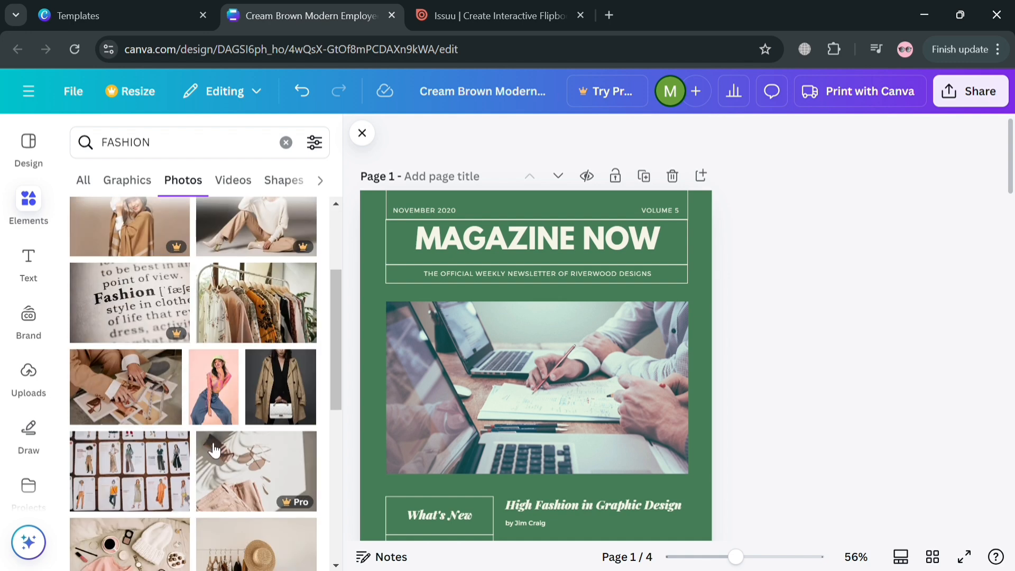
{"action": "scroll", "coordinate": [206, 513], "scroll_direction": "down", "scroll_amount": 2}
{"action": "left_click_drag", "start_coordinate": [282, 323], "coordinate": [532, 485]}
{"action": "double_click", "coordinate": [524, 398]}
{"action": "left_click", "coordinate": [793, 386]}
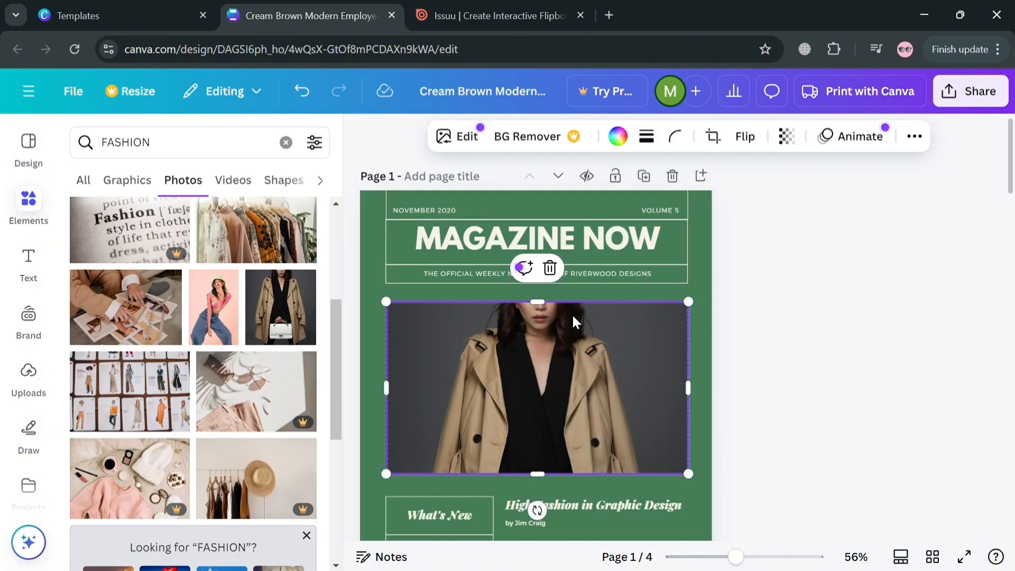
Replace page 2's large photo with a fashion photo of a woman in a tan trench coat
{"action": "left_click", "coordinate": [701, 359]}
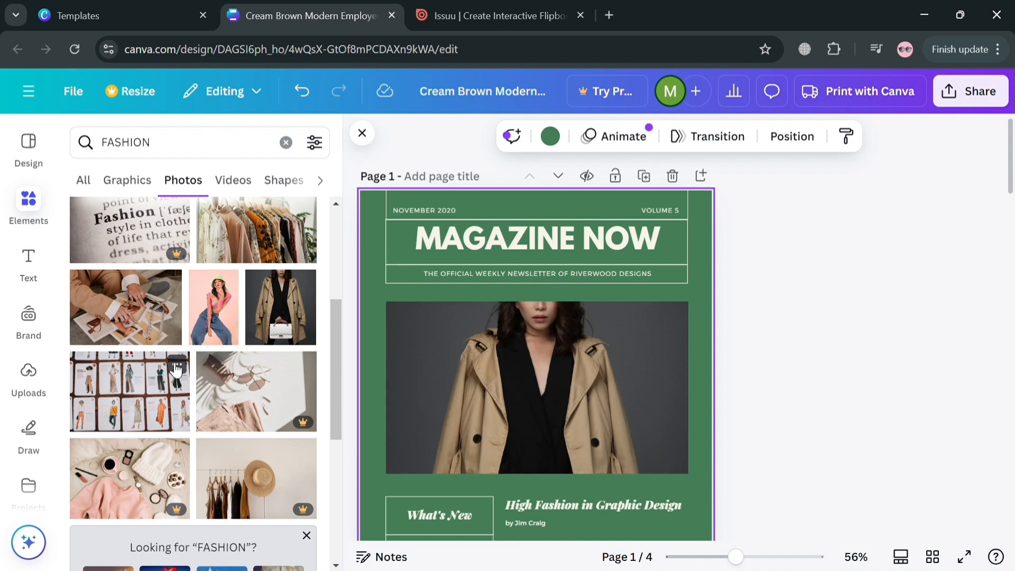
{"action": "scroll", "coordinate": [335, 398], "scroll_direction": "down", "scroll_amount": 5}
{"action": "scroll", "coordinate": [491, 398], "scroll_direction": "down", "scroll_amount": 2}
{"action": "scroll", "coordinate": [499, 399], "scroll_direction": "down", "scroll_amount": 12}
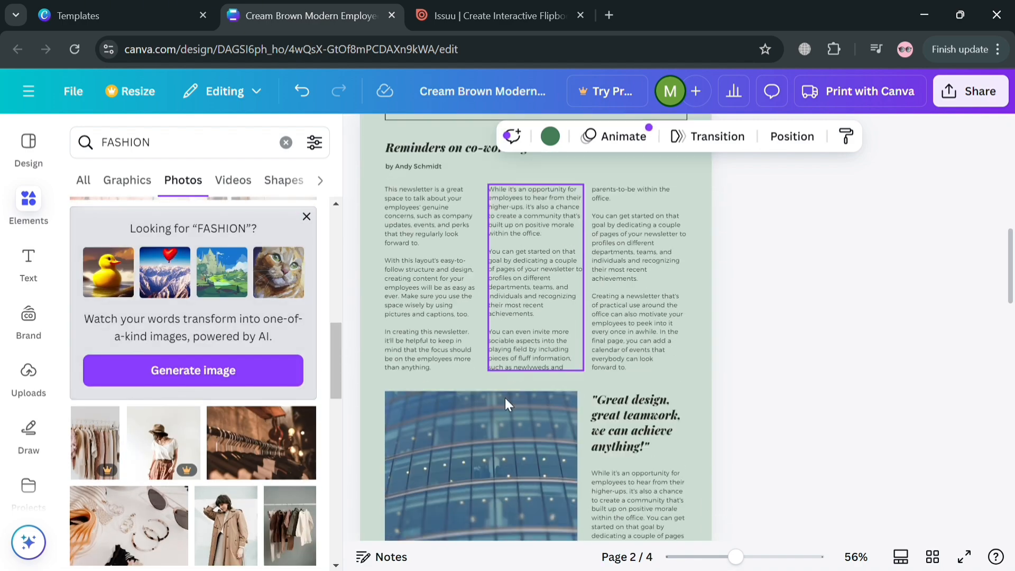
{"action": "left_click_drag", "start_coordinate": [221, 535], "coordinate": [458, 359]}
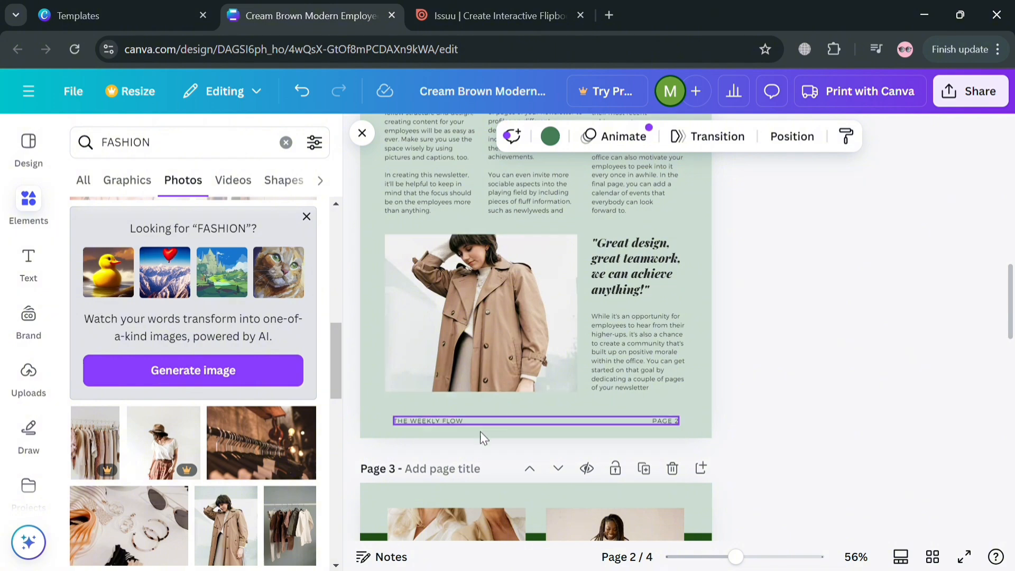
Replace both top photos on page 3 with fashion photos of models in tan and black outfits
{"action": "scroll", "coordinate": [489, 434], "scroll_direction": "down", "scroll_amount": 3}
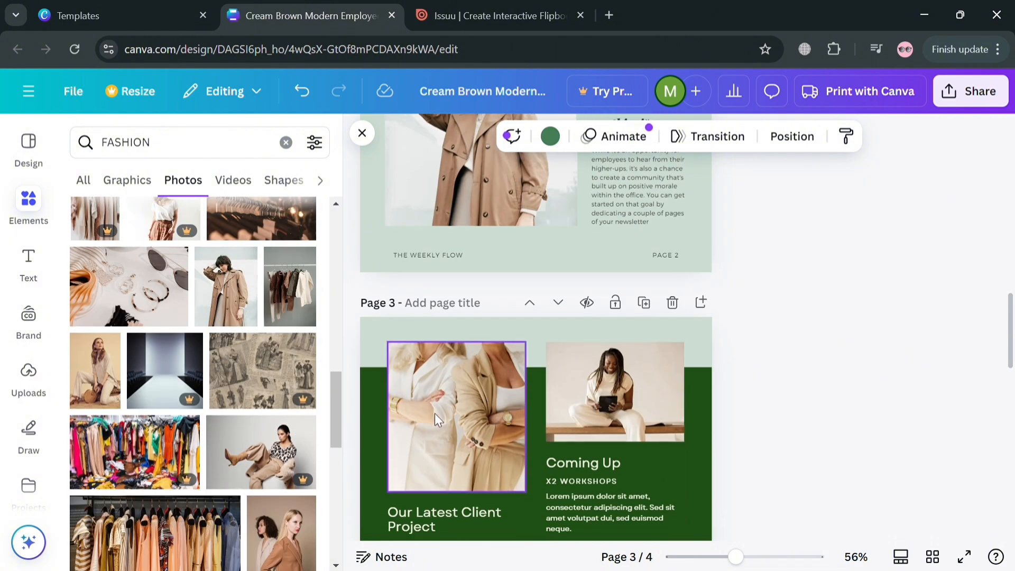
{"action": "scroll", "coordinate": [450, 408], "scroll_direction": "down", "scroll_amount": 6}
{"action": "scroll", "coordinate": [513, 329], "scroll_direction": "up", "scroll_amount": 5}
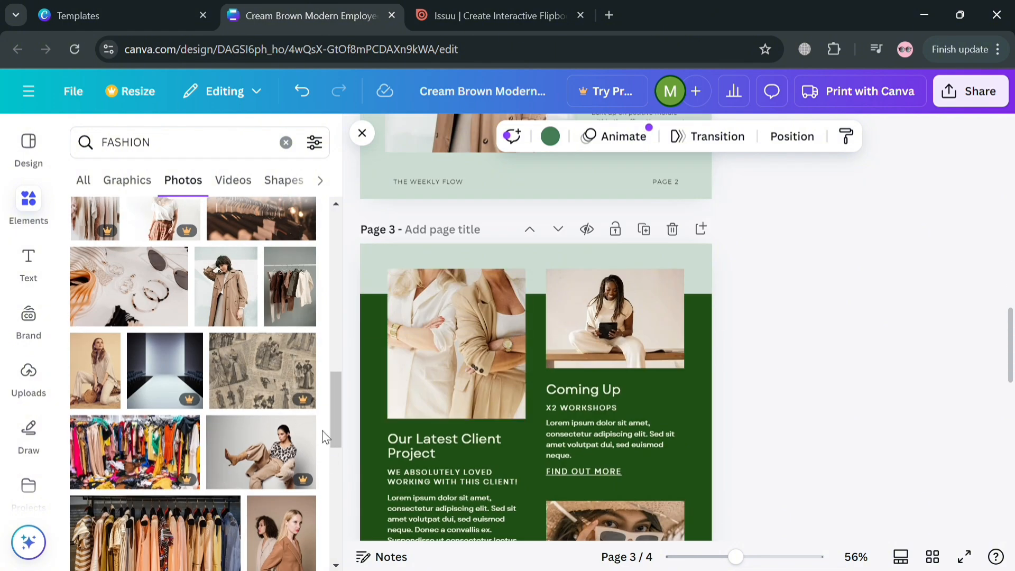
{"action": "scroll", "coordinate": [325, 438], "scroll_direction": "down", "scroll_amount": 3}
{"action": "left_click_drag", "start_coordinate": [312, 423], "coordinate": [451, 359]}
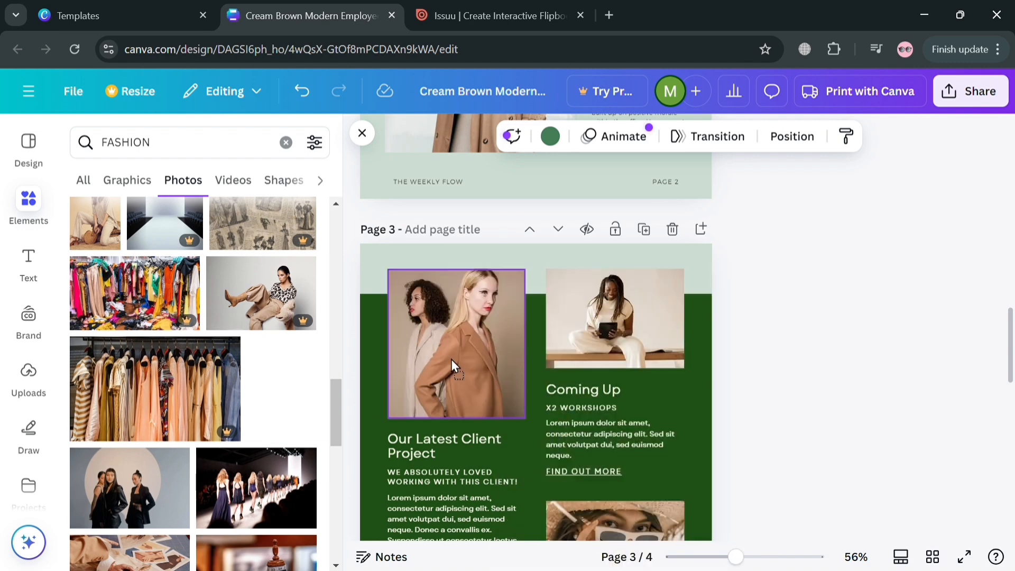
{"action": "left_click", "coordinate": [559, 332]}
{"action": "left_click_drag", "start_coordinate": [174, 497], "coordinate": [608, 346]}
{"action": "left_click", "coordinate": [693, 415]}
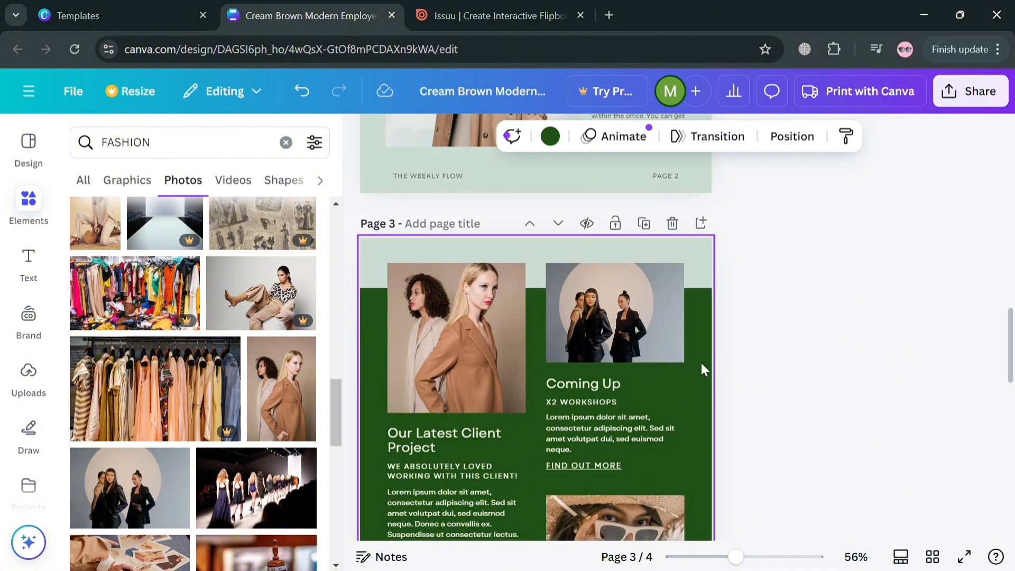
Replace page 4's header photo with the boutique interior photo of mannequins and clothing racks
{"action": "scroll", "coordinate": [701, 363], "scroll_direction": "down", "scroll_amount": 4}
{"action": "scroll", "coordinate": [306, 385], "scroll_direction": "down", "scroll_amount": 4}
{"action": "scroll", "coordinate": [502, 344], "scroll_direction": "down", "scroll_amount": 5}
{"action": "scroll", "coordinate": [514, 342], "scroll_direction": "down", "scroll_amount": 5}
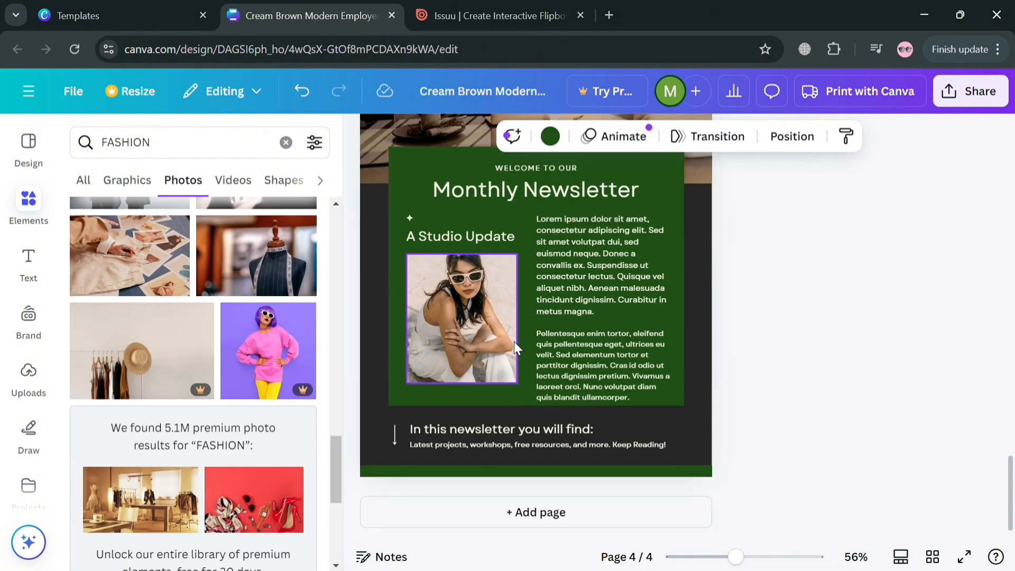
{"action": "scroll", "coordinate": [506, 350], "scroll_direction": "up", "scroll_amount": 5}
{"action": "scroll", "coordinate": [264, 412], "scroll_direction": "down", "scroll_amount": 5}
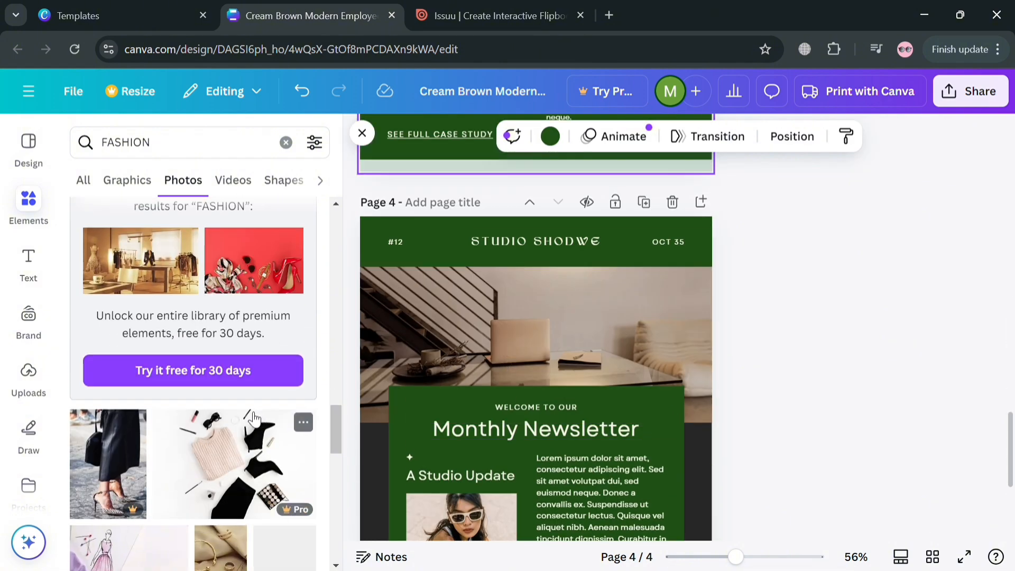
{"action": "left_click_drag", "start_coordinate": [158, 262], "coordinate": [470, 296]}
{"action": "left_click", "coordinate": [829, 294]}
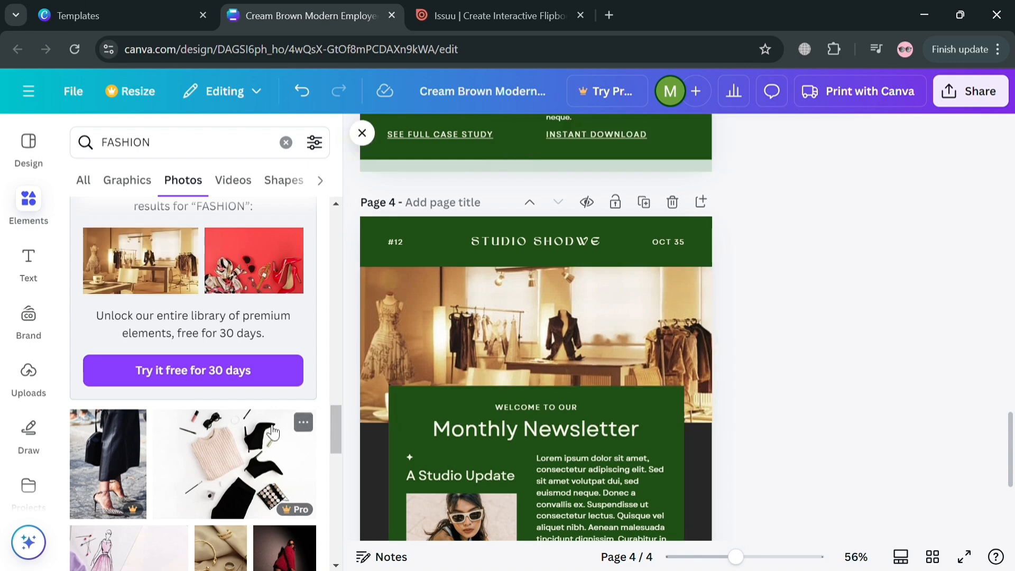
Replace page 4's header photo again with the photo of models in sequinned outfits
{"action": "scroll", "coordinate": [272, 431], "scroll_direction": "up", "scroll_amount": 1}
{"action": "scroll", "coordinate": [210, 453], "scroll_direction": "down", "scroll_amount": 1}
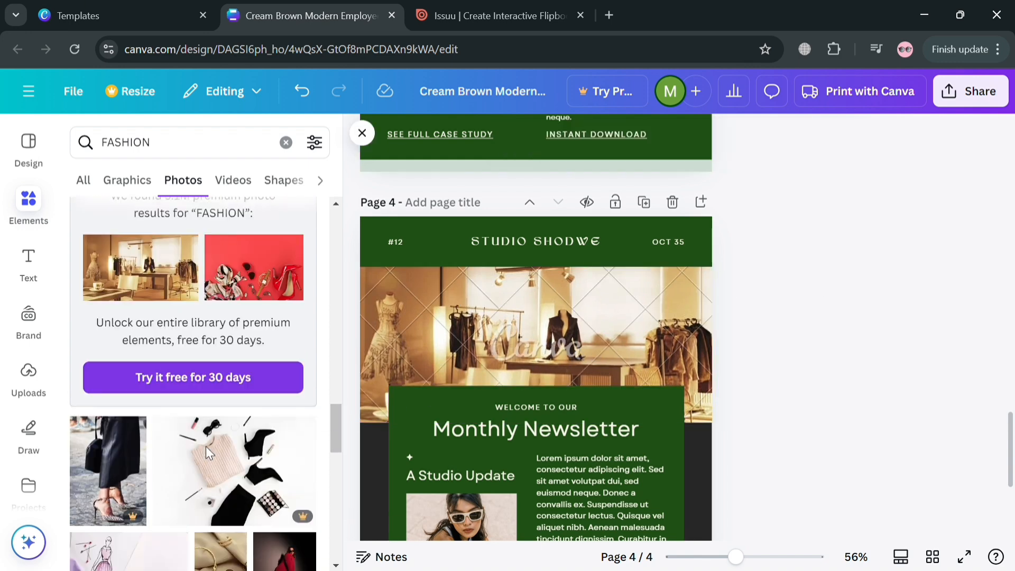
{"action": "scroll", "coordinate": [206, 450], "scroll_direction": "down", "scroll_amount": 2}
{"action": "scroll", "coordinate": [238, 445], "scroll_direction": "down", "scroll_amount": 3}
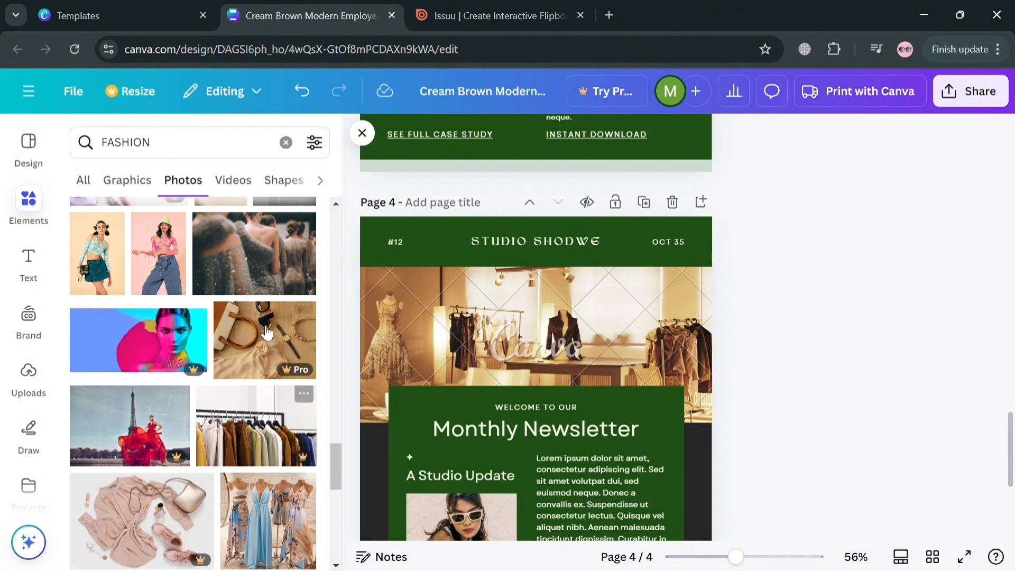
{"action": "left_click_drag", "start_coordinate": [267, 281], "coordinate": [557, 334]}
{"action": "left_click", "coordinate": [826, 334]}
{"action": "scroll", "coordinate": [671, 370], "scroll_direction": "down", "scroll_amount": 4}
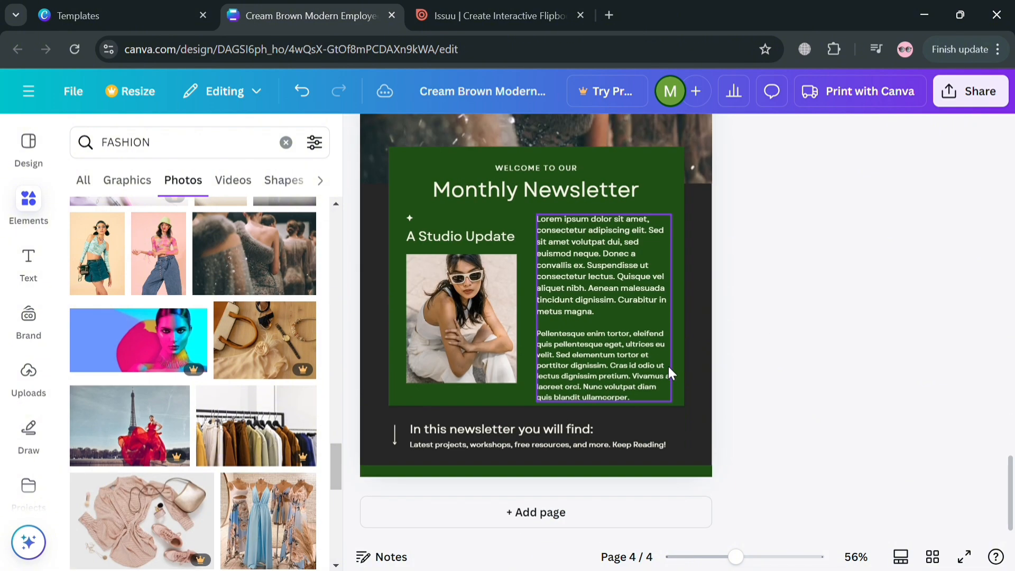
{"action": "scroll", "coordinate": [668, 367], "scroll_direction": "up", "scroll_amount": 20}
{"action": "scroll", "coordinate": [655, 338], "scroll_direction": "up", "scroll_amount": 5}
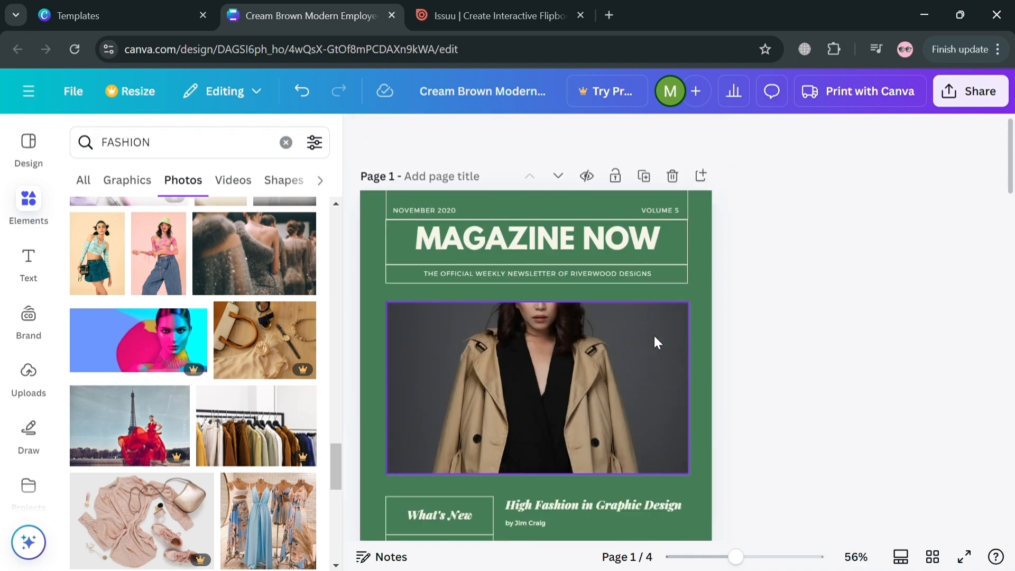
{"action": "scroll", "coordinate": [258, 370], "scroll_direction": "down", "scroll_amount": 10}
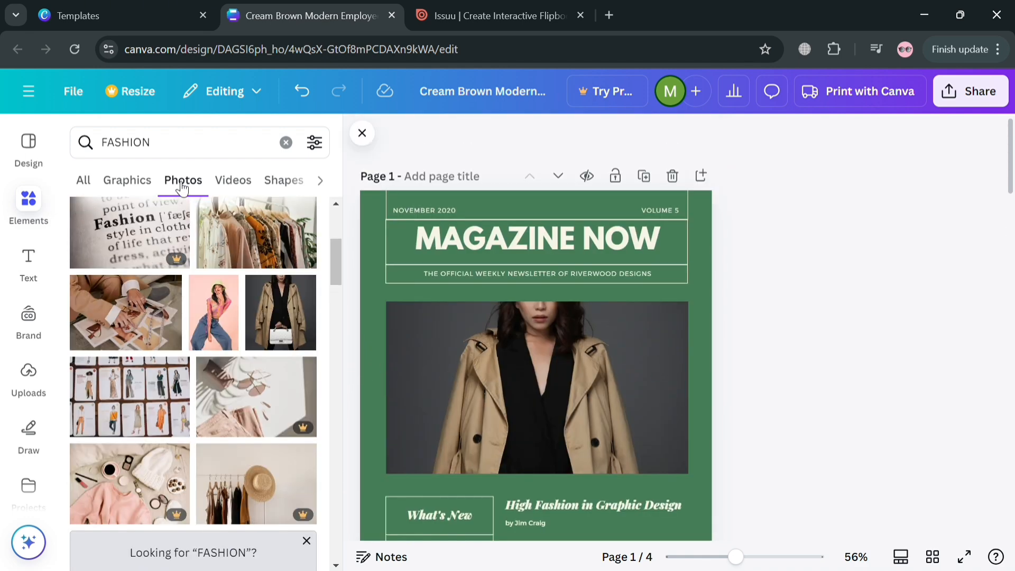
{"action": "left_click", "coordinate": [84, 181]}
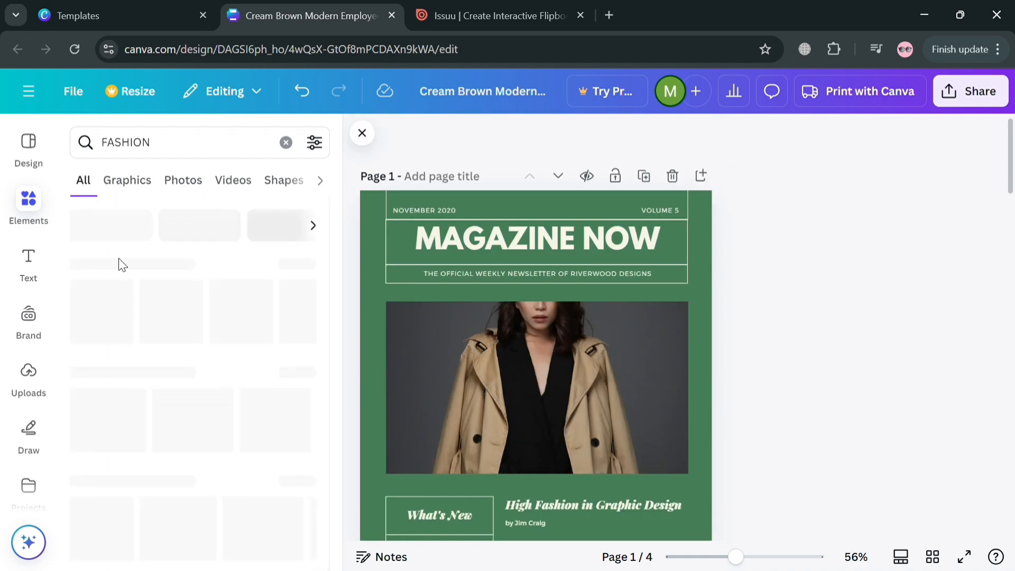
{"action": "left_click", "coordinate": [285, 143]}
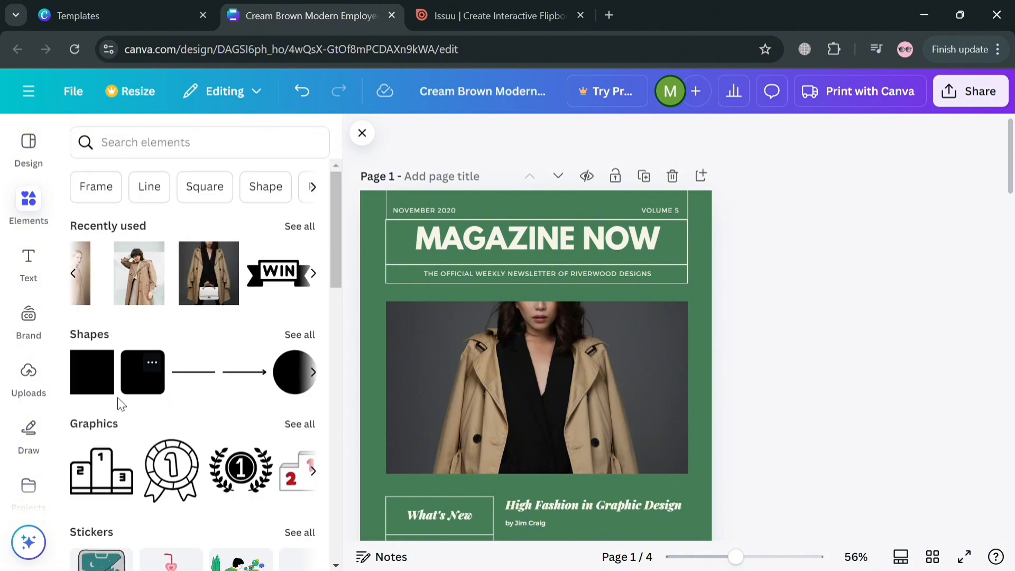
{"action": "scroll", "coordinate": [121, 405], "scroll_direction": "down", "scroll_amount": 3}
{"action": "scroll", "coordinate": [29, 482], "scroll_direction": "down", "scroll_amount": 2}
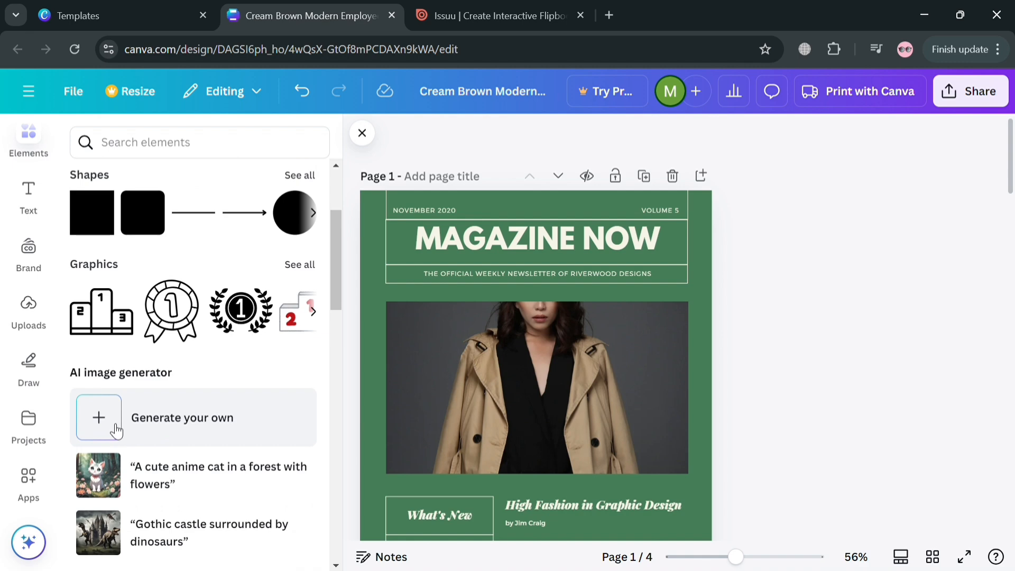
{"action": "scroll", "coordinate": [141, 459], "scroll_direction": "down", "scroll_amount": 8}
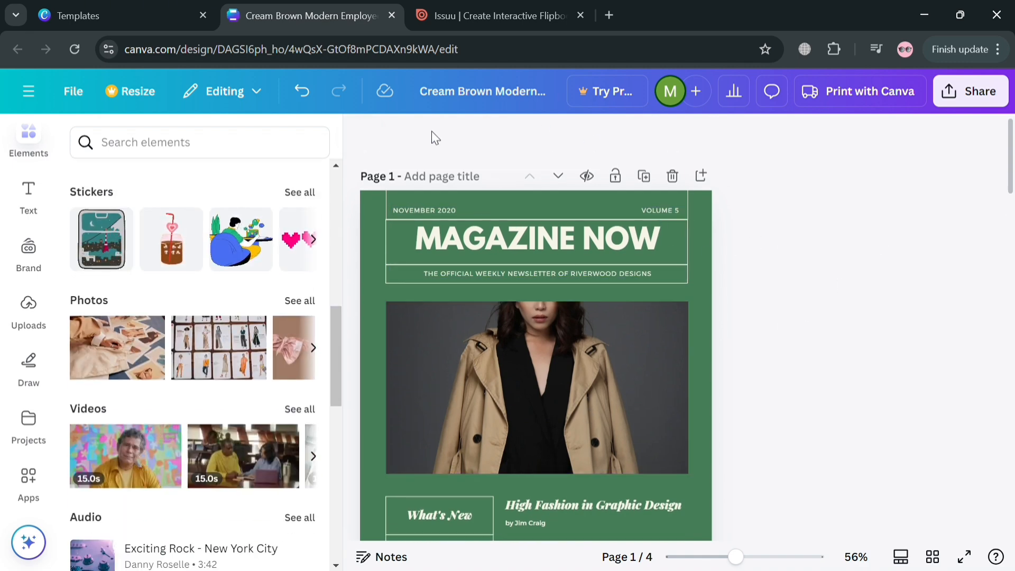
{"action": "scroll", "coordinate": [529, 378], "scroll_direction": "down", "scroll_amount": 6}
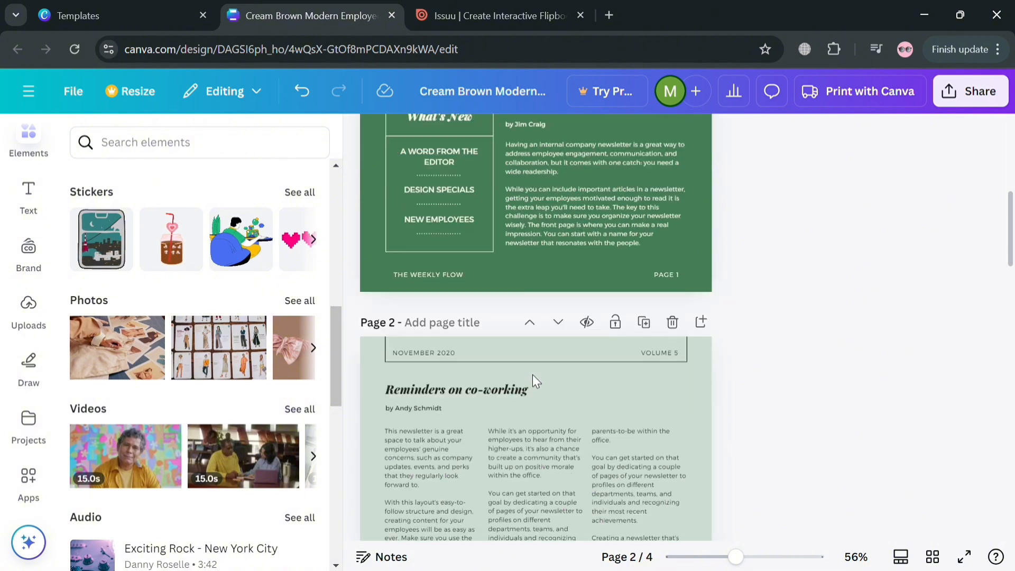
Open the design's sharing options
{"action": "left_click", "coordinate": [40, 333]}
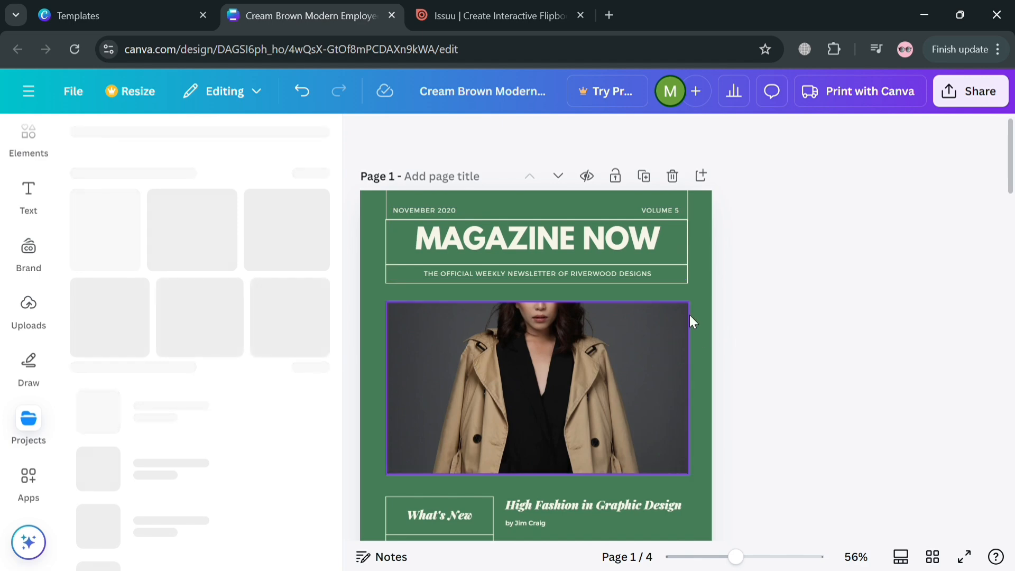
{"action": "left_click", "coordinate": [999, 104]}
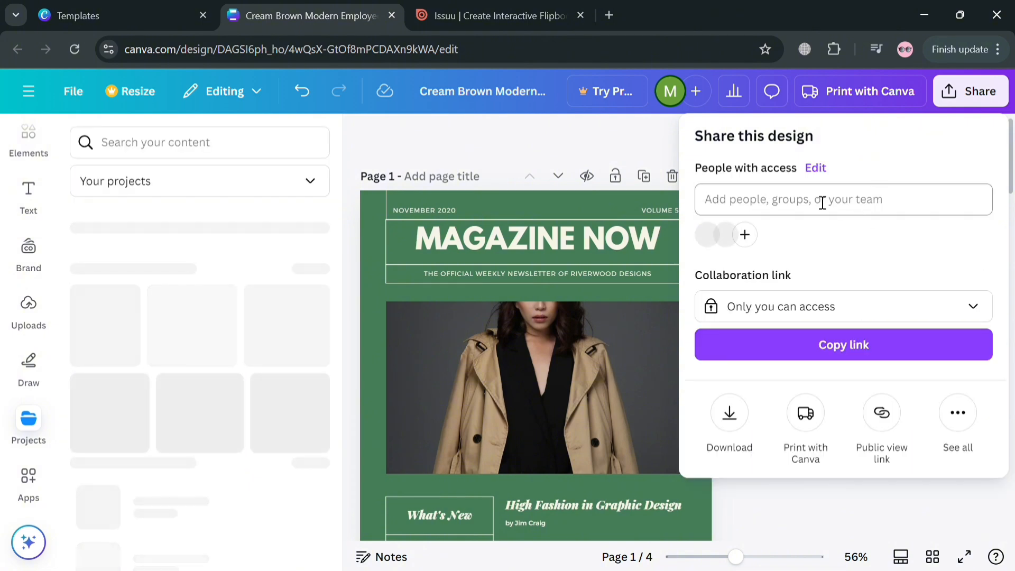
Download the design as a PDF Standard file including all pages
{"action": "left_click", "coordinate": [729, 413]}
{"action": "left_click", "coordinate": [872, 204]}
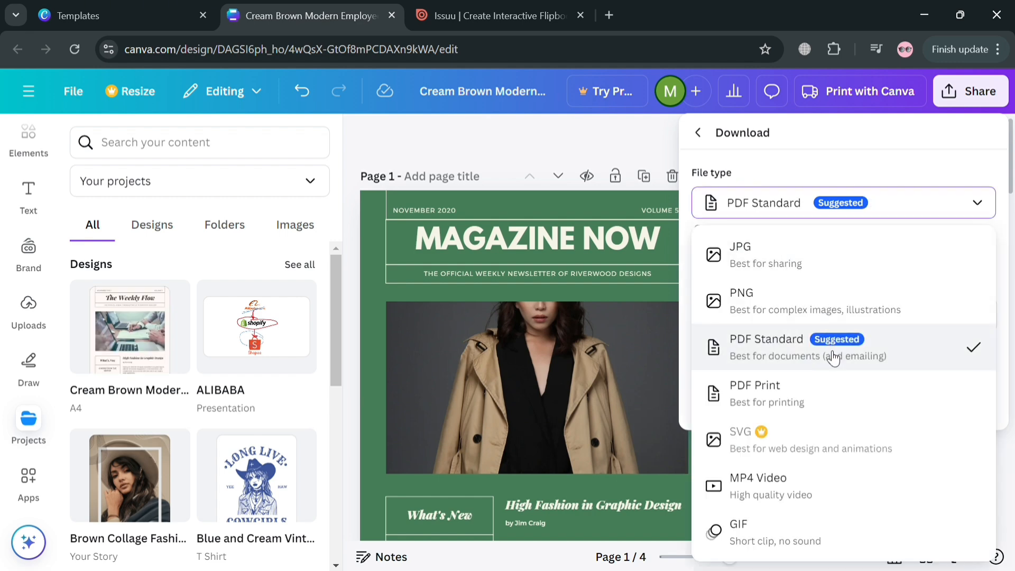
{"action": "left_click", "coordinate": [789, 353]}
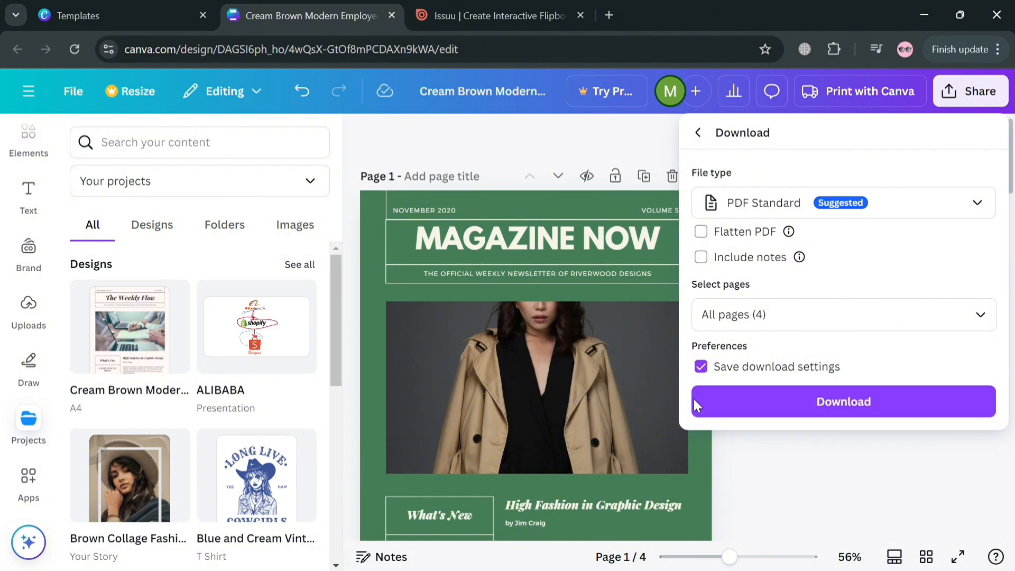
{"action": "left_click", "coordinate": [785, 410]}
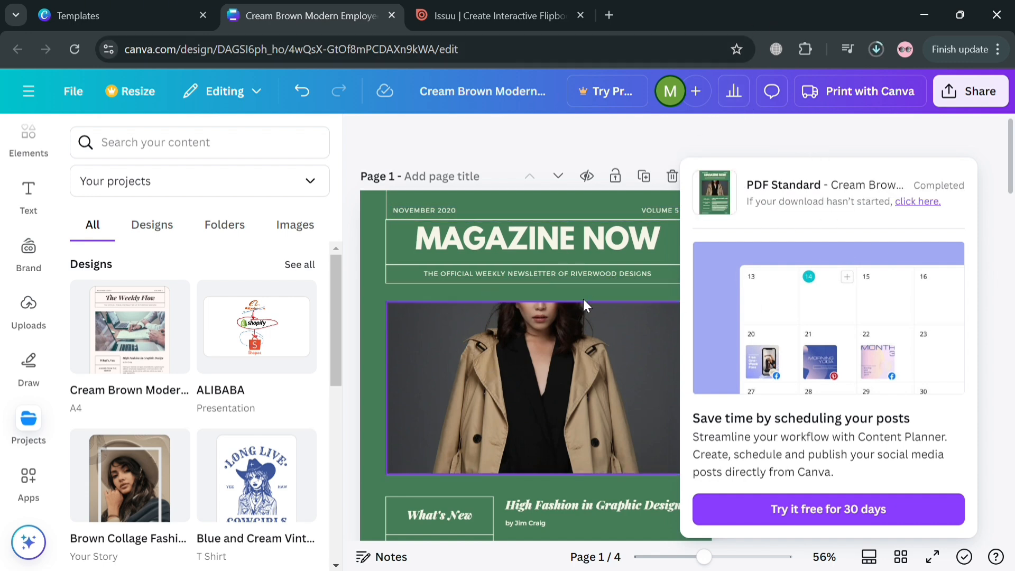
Switch to the Issuu tab and browse its Read and Features menus
{"action": "left_click", "coordinate": [449, 14]}
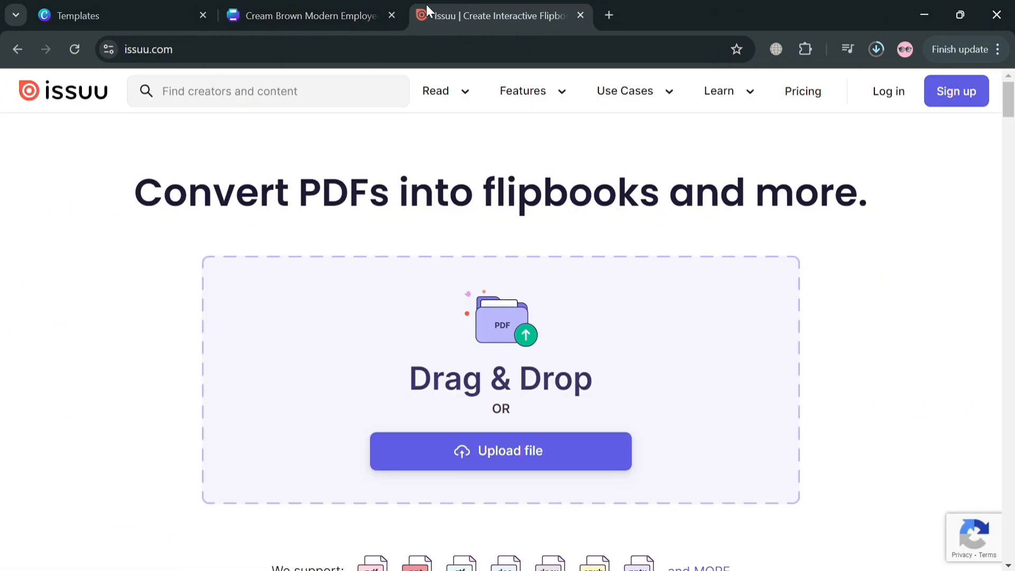
{"action": "left_click", "coordinate": [463, 84]}
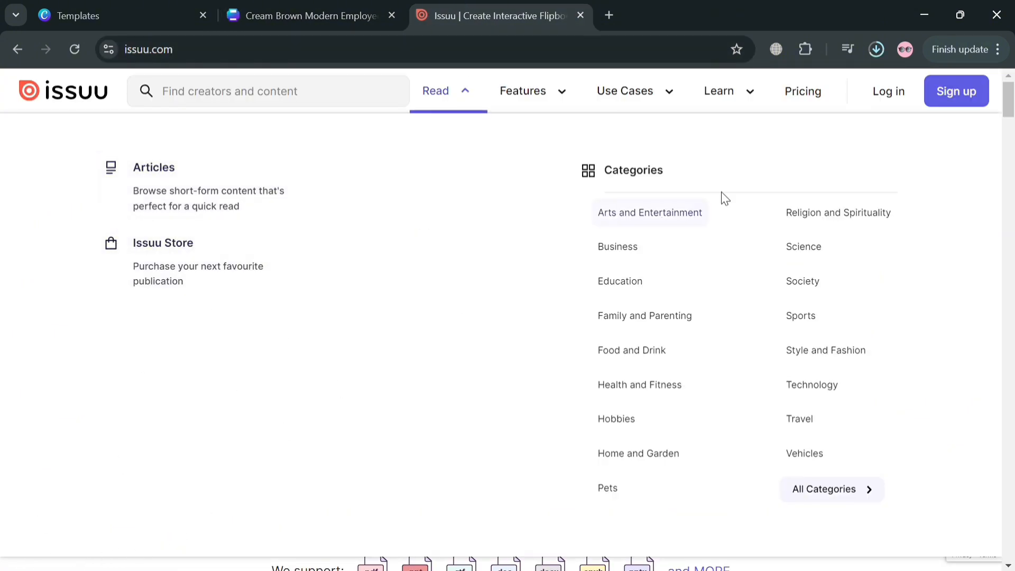
{"action": "left_click", "coordinate": [505, 93]}
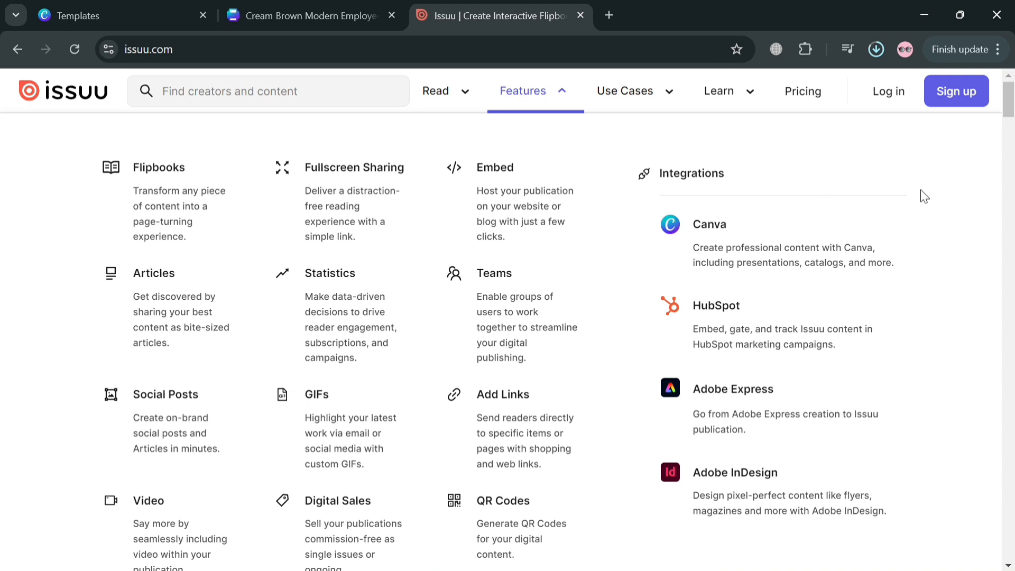
{"action": "left_click", "coordinate": [565, 94]}
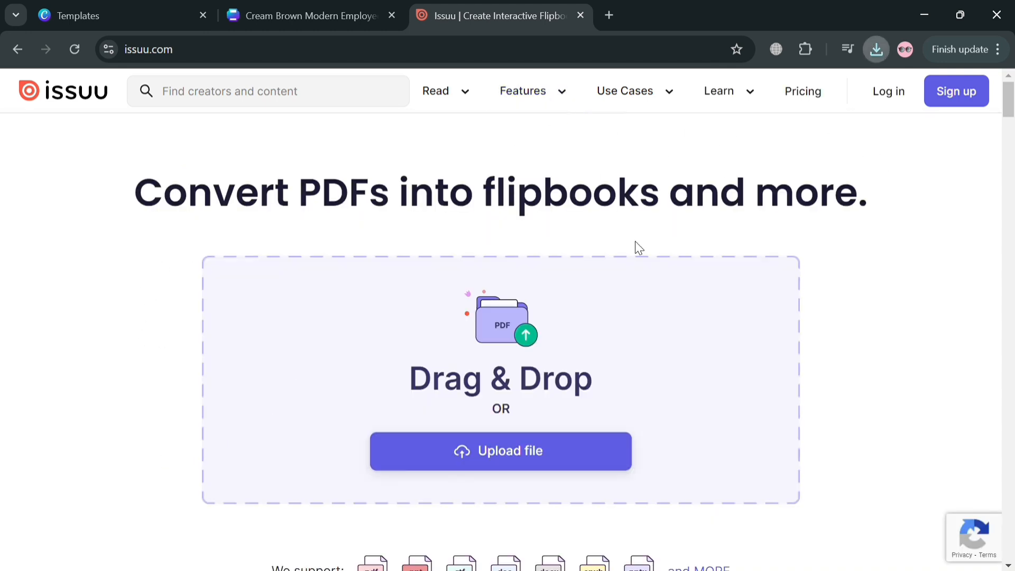
Upload the downloaded magazine PDF to Issuu for conversion into a flipbook
{"action": "left_click", "coordinate": [494, 459]}
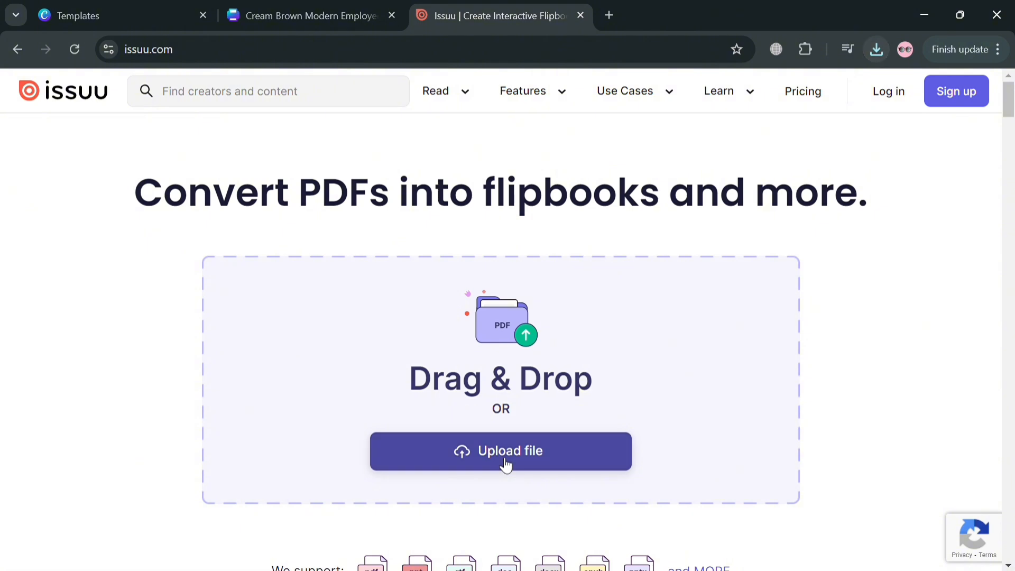
{"action": "double_click", "coordinate": [231, 149]}
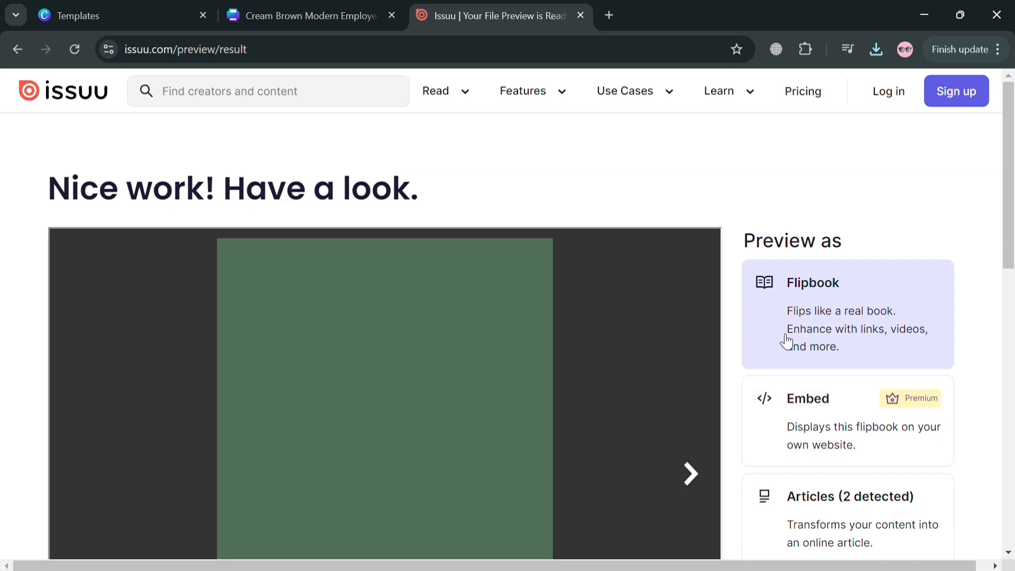
Page through the Issuu flipbook preview of the magazine and return to the Canva design tab
{"action": "scroll", "coordinate": [823, 317], "scroll_direction": "down", "scroll_amount": 3}
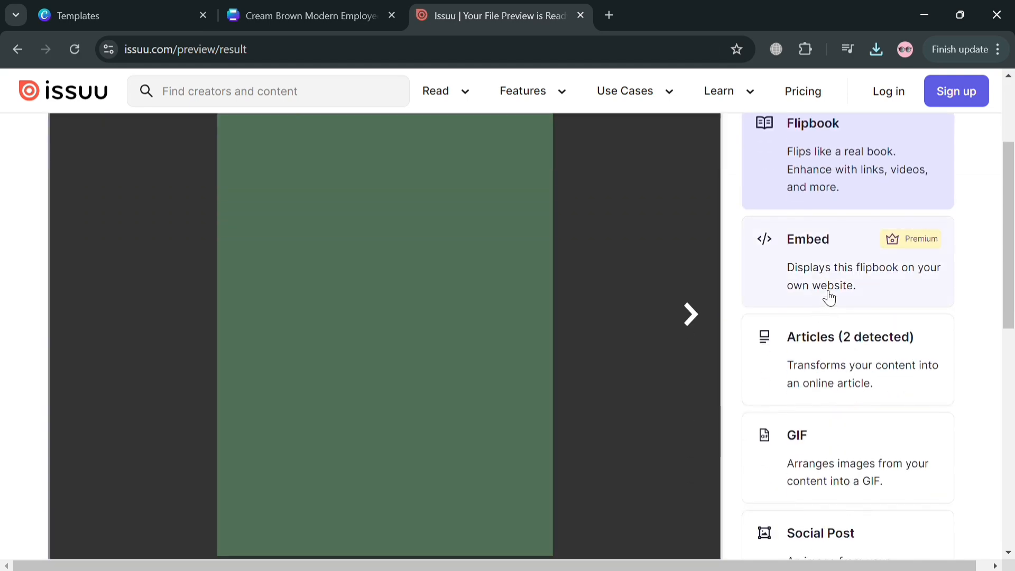
{"action": "scroll", "coordinate": [465, 411], "scroll_direction": "up", "scroll_amount": 3}
{"action": "scroll", "coordinate": [656, 323], "scroll_direction": "down", "scroll_amount": 3}
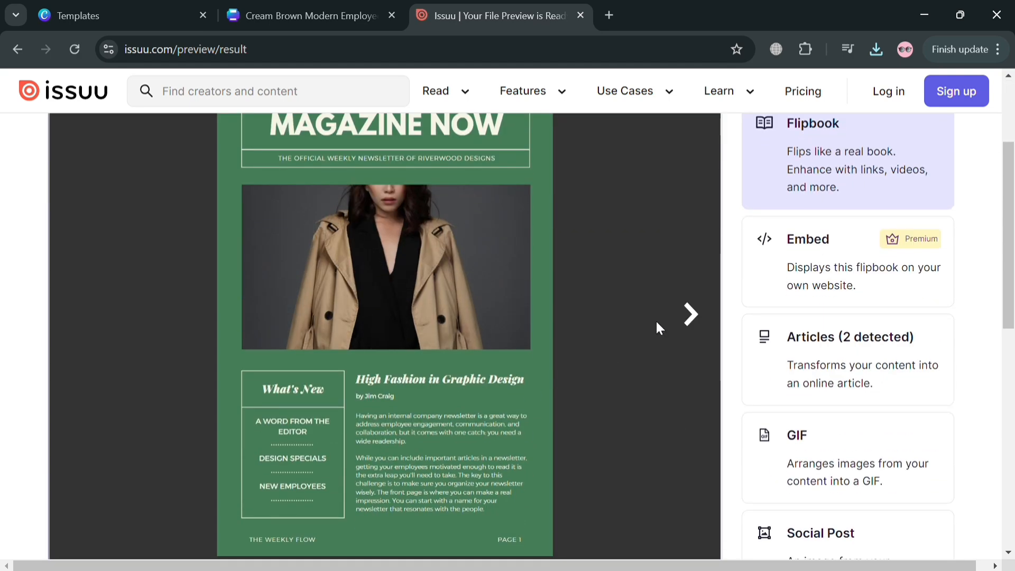
{"action": "left_click", "coordinate": [690, 316]}
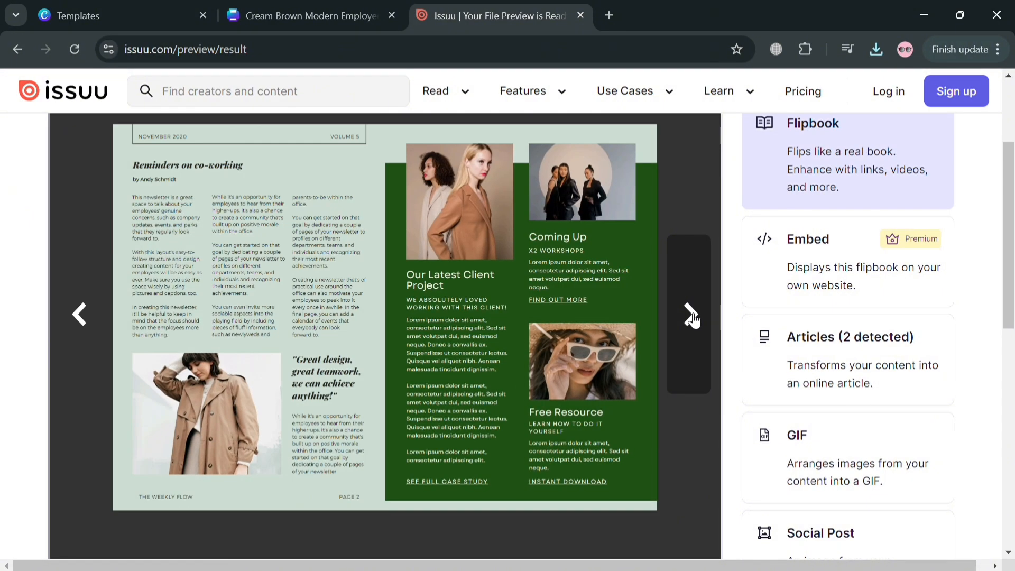
{"action": "left_click", "coordinate": [691, 317]}
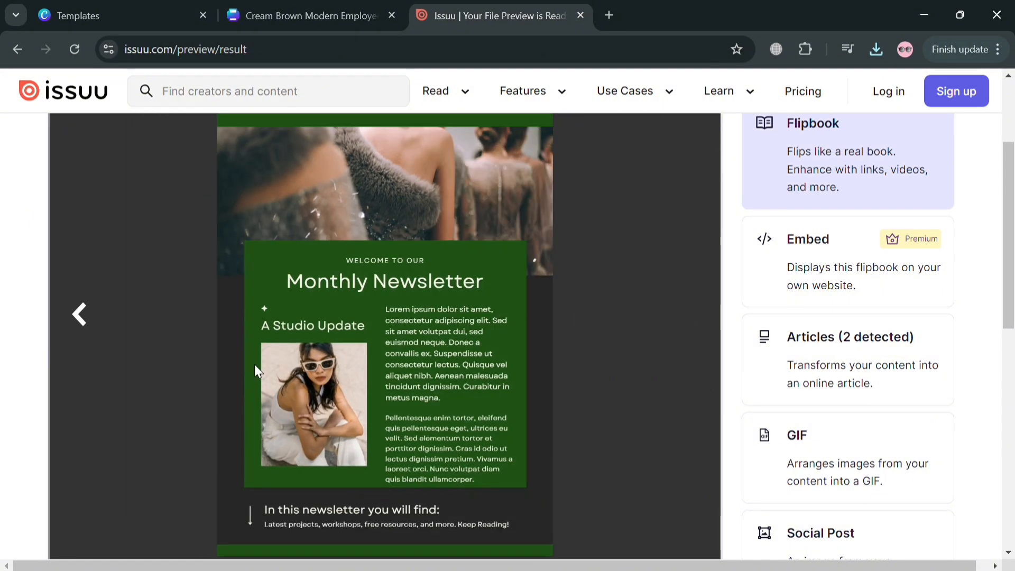
{"action": "left_click", "coordinate": [80, 318]}
{"action": "left_click", "coordinate": [80, 321]}
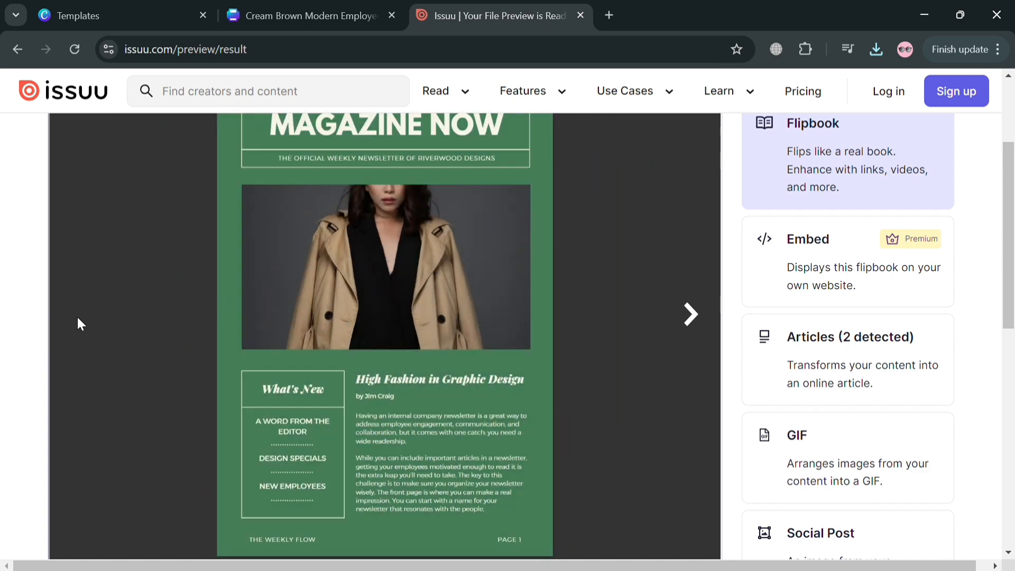
{"action": "scroll", "coordinate": [470, 466], "scroll_direction": "up", "scroll_amount": 3}
{"action": "scroll", "coordinate": [469, 462], "scroll_direction": "down", "scroll_amount": 6}
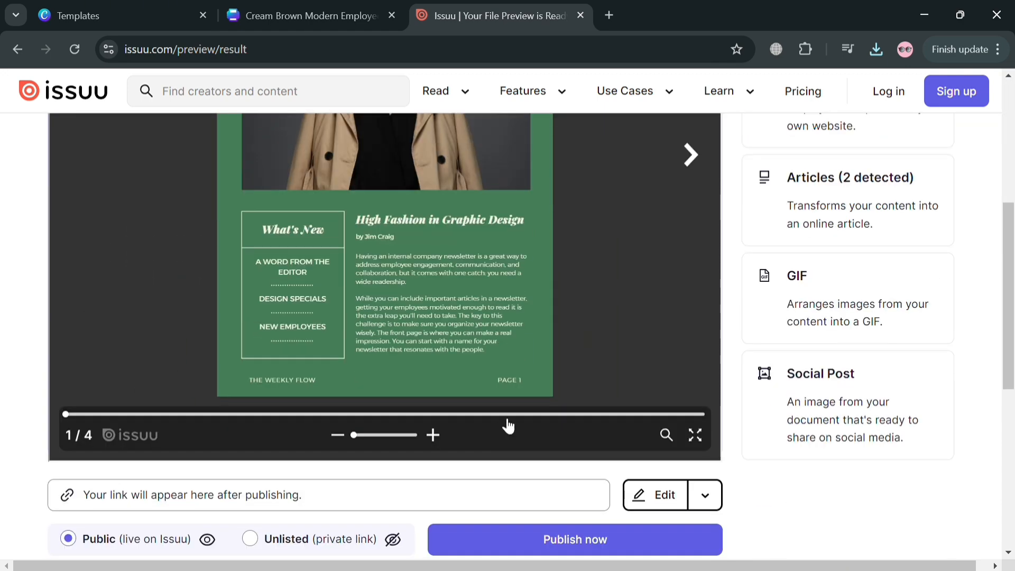
{"action": "scroll", "coordinate": [550, 397], "scroll_direction": "up", "scroll_amount": 5}
{"action": "scroll", "coordinate": [550, 396], "scroll_direction": "down", "scroll_amount": 5}
{"action": "left_click", "coordinate": [449, 440]}
{"action": "scroll", "coordinate": [638, 303], "scroll_direction": "up", "scroll_amount": 5}
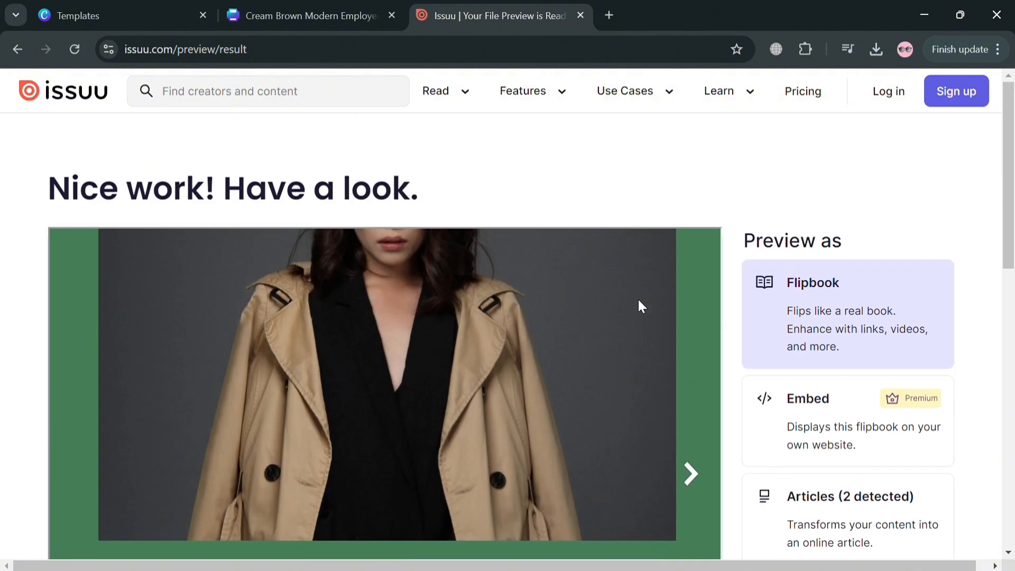
{"action": "left_click", "coordinate": [684, 500]}
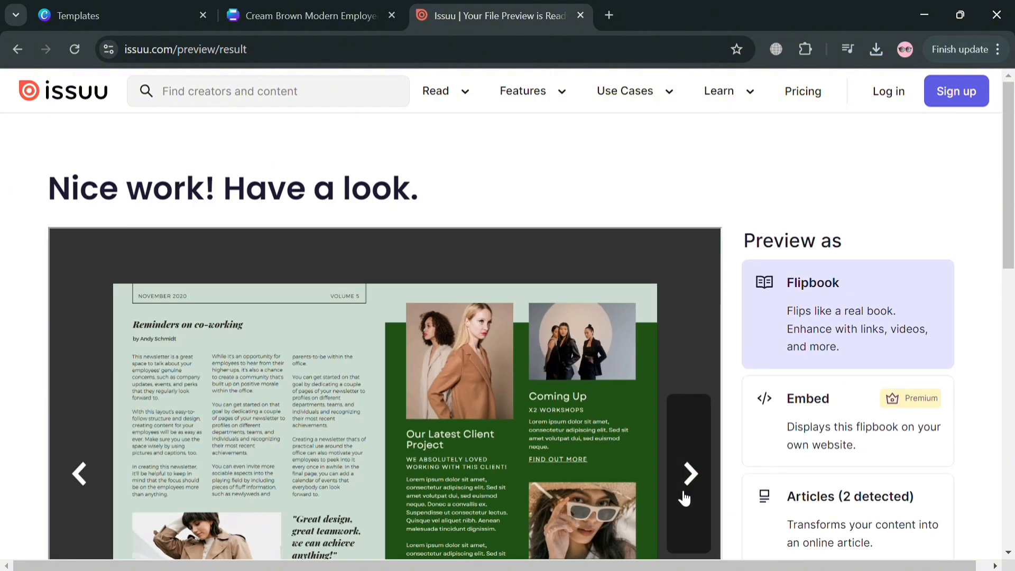
{"action": "left_click", "coordinate": [684, 494]}
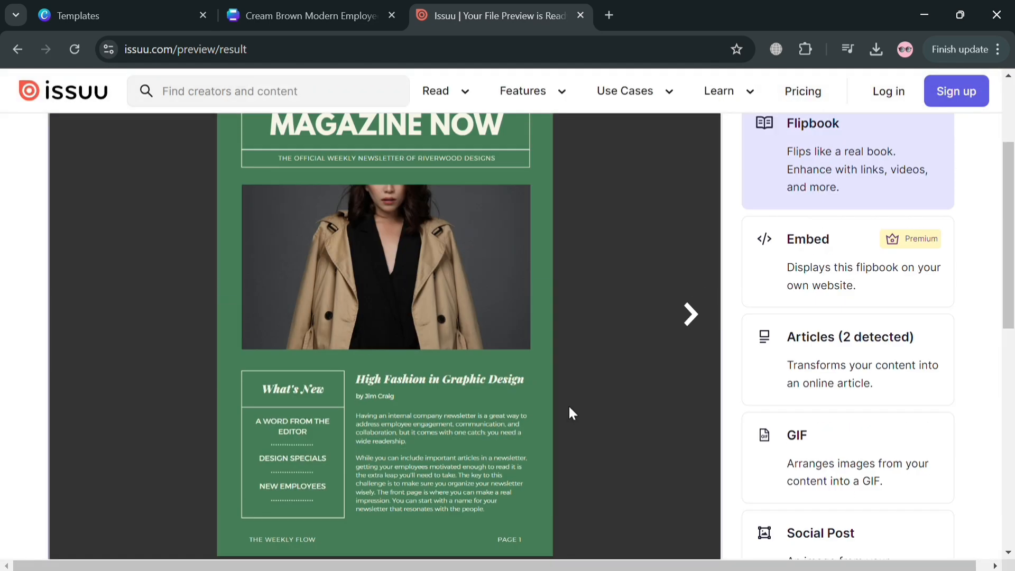
{"action": "scroll", "coordinate": [569, 414], "scroll_direction": "up", "scroll_amount": 3}
{"action": "key", "text": "ctrl+shift+Tab"}
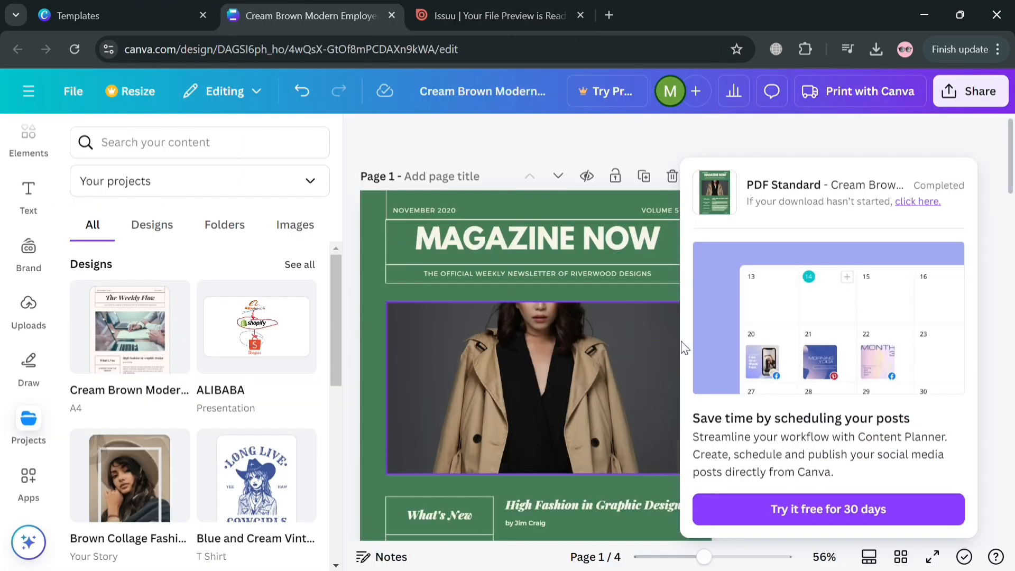